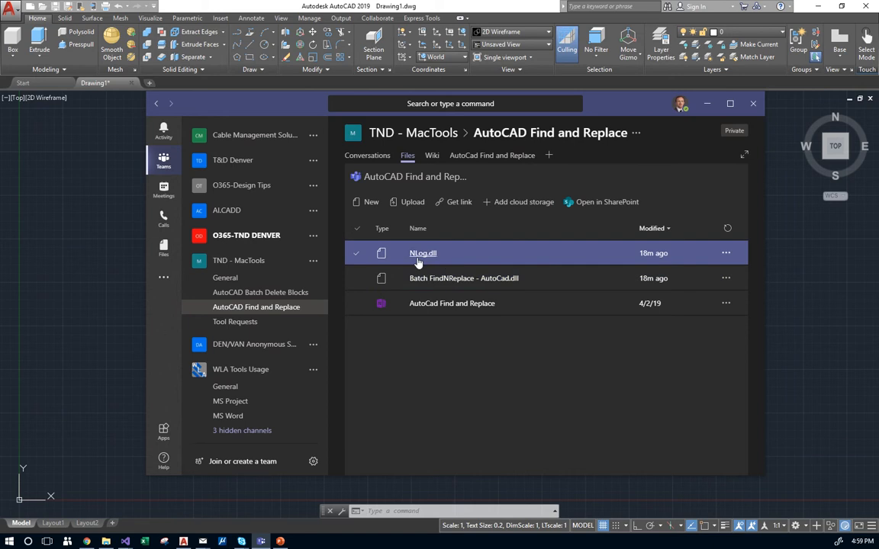
Inspect NLog.dll and Batch FindNReplace - AutoCad.dll in Teams, then return to the AutoCAD drawing.
click(476, 256)
click(488, 278)
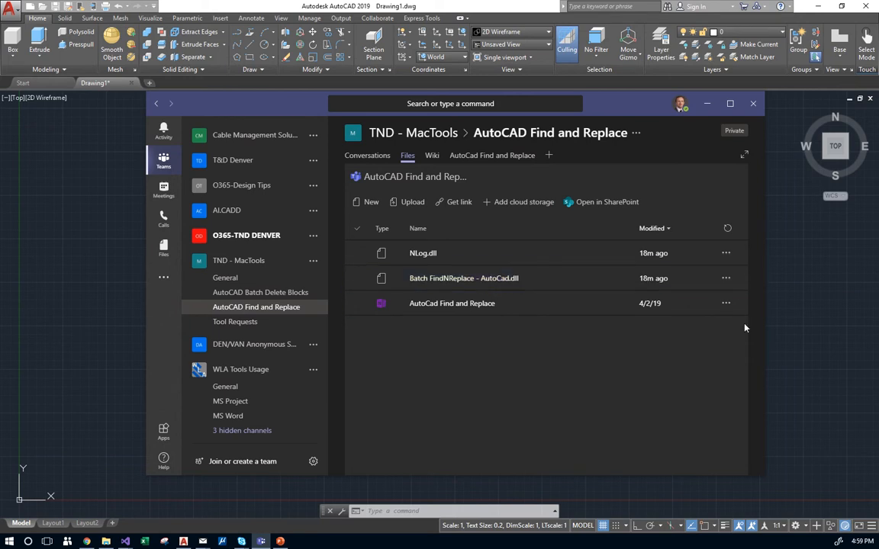
click(790, 324)
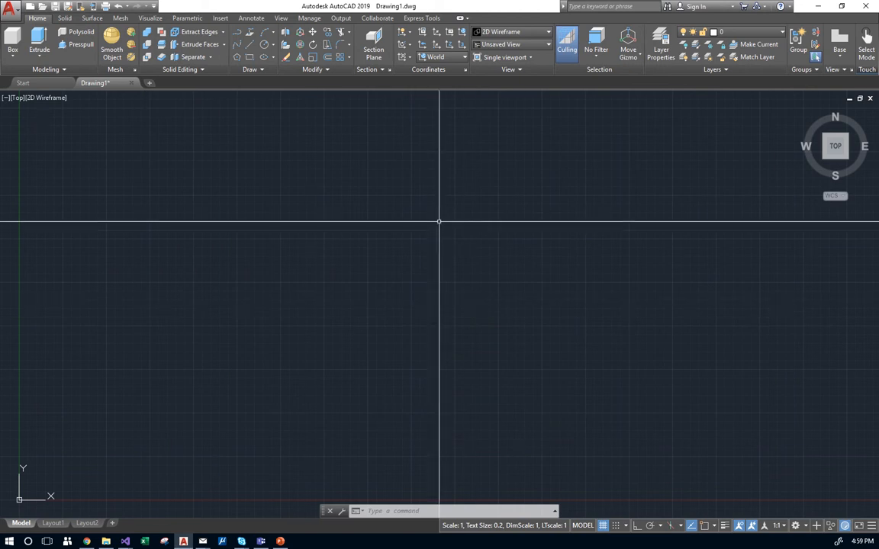
Load the Batch FindNReplace - AutoCad.dll plugin with NETLOAD.
text(netload)
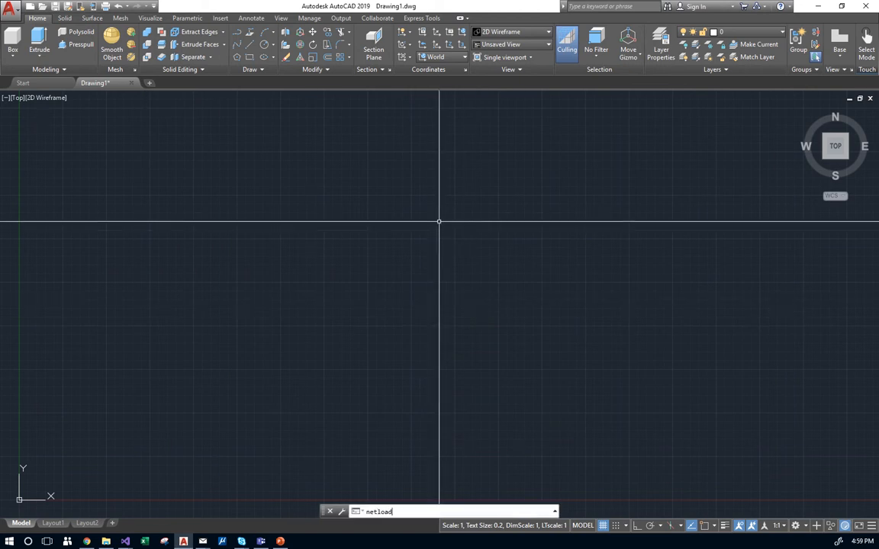
key(Return)
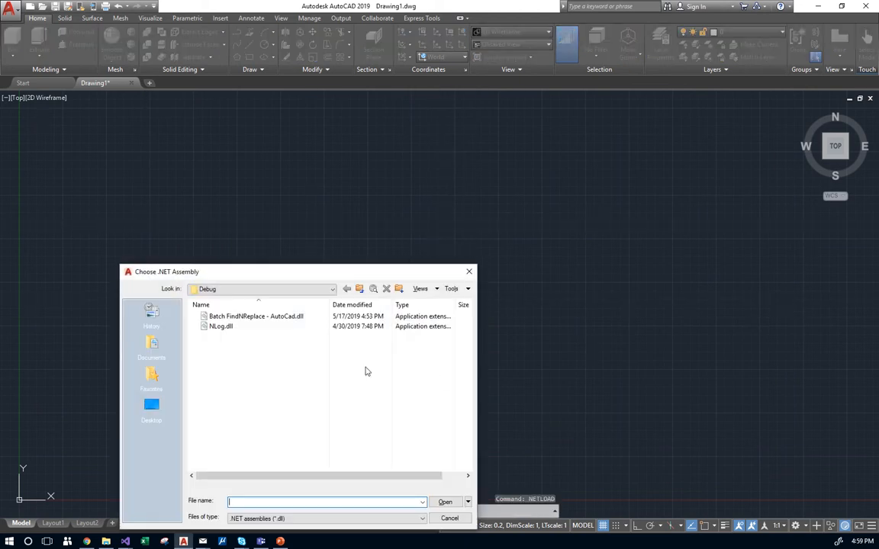
drag(256, 278, 390, 195)
click(381, 233)
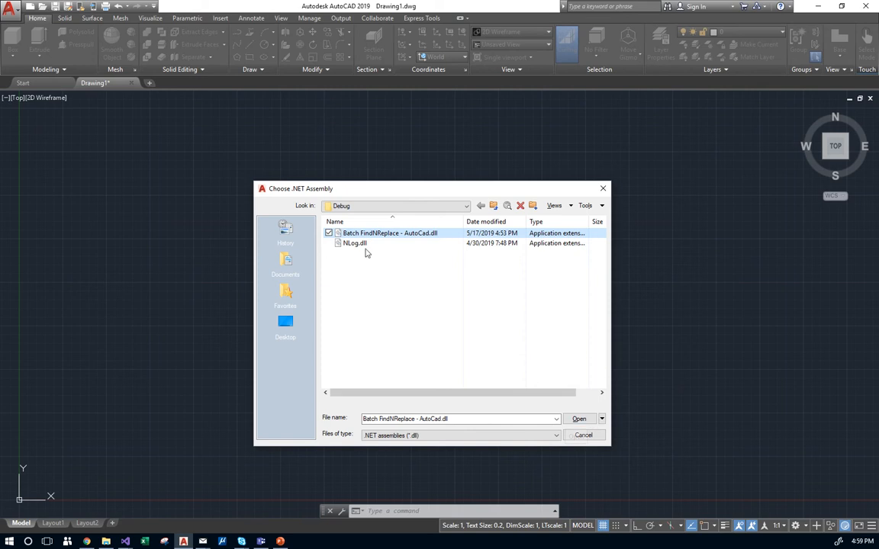
click(579, 419)
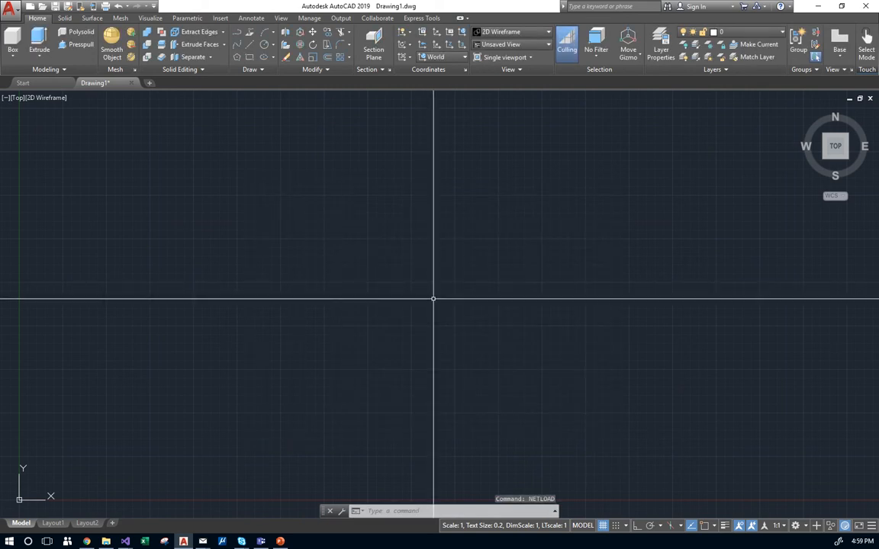
Run FNR to open the Batch Find and Replace window.
text(FNr)
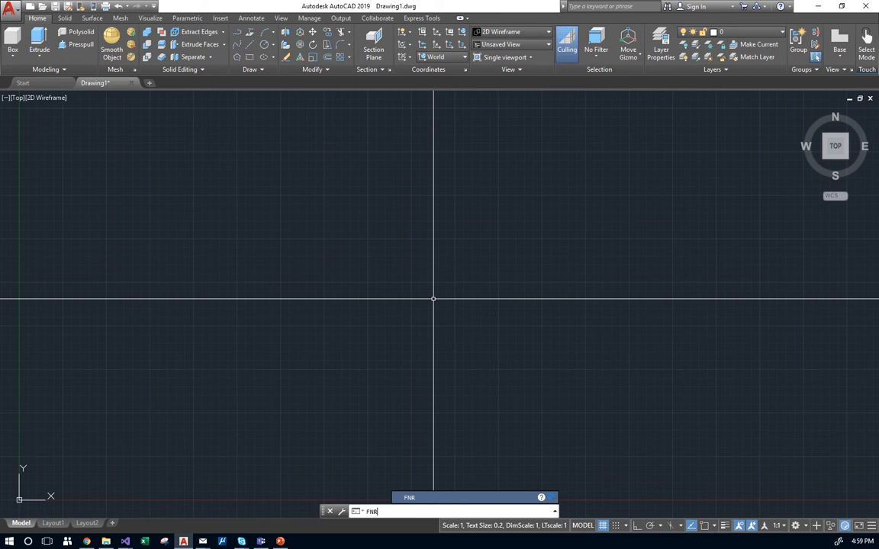
key(Return)
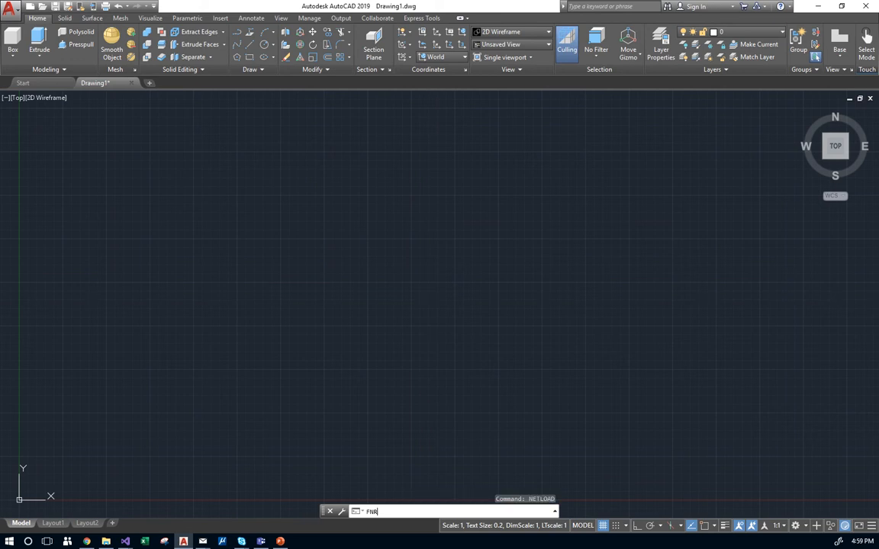
key(Return)
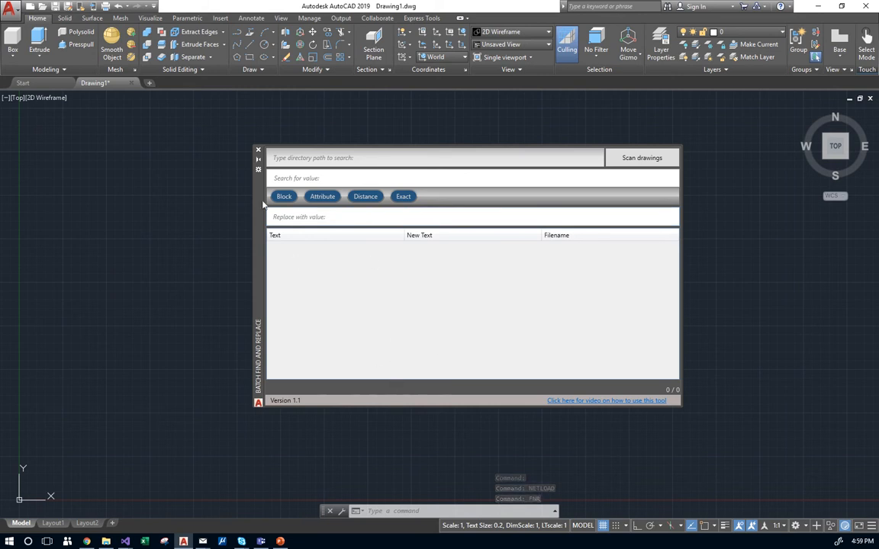
Set the search directory to c:\wc\test and scan all 8 drawings for text.
click(305, 158)
click(336, 180)
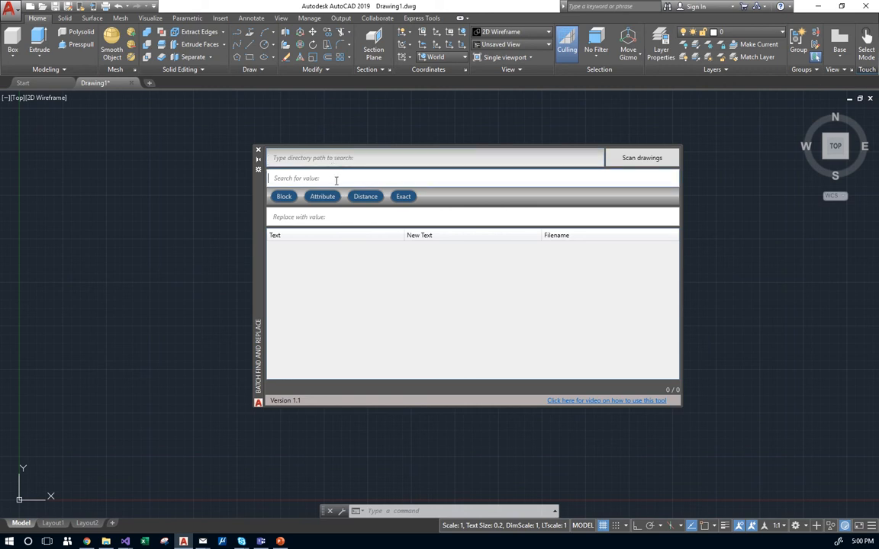
click(325, 216)
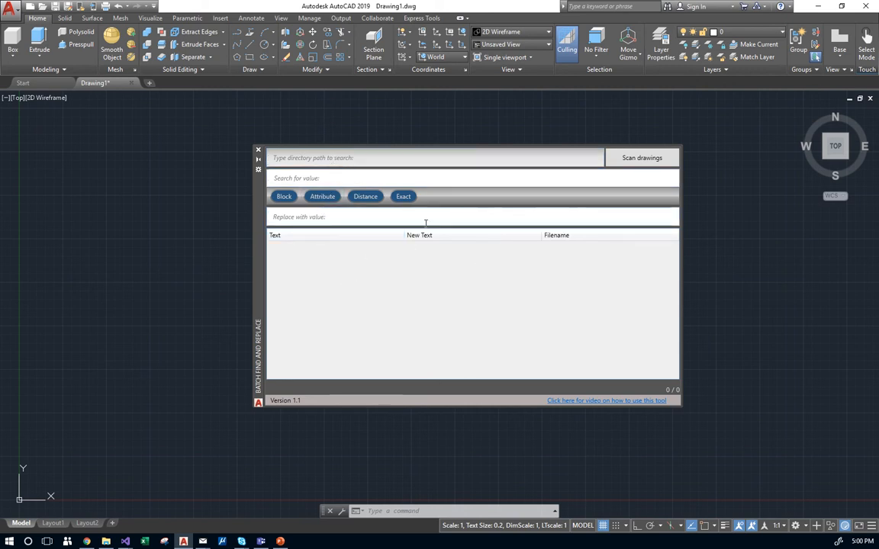
click(501, 162)
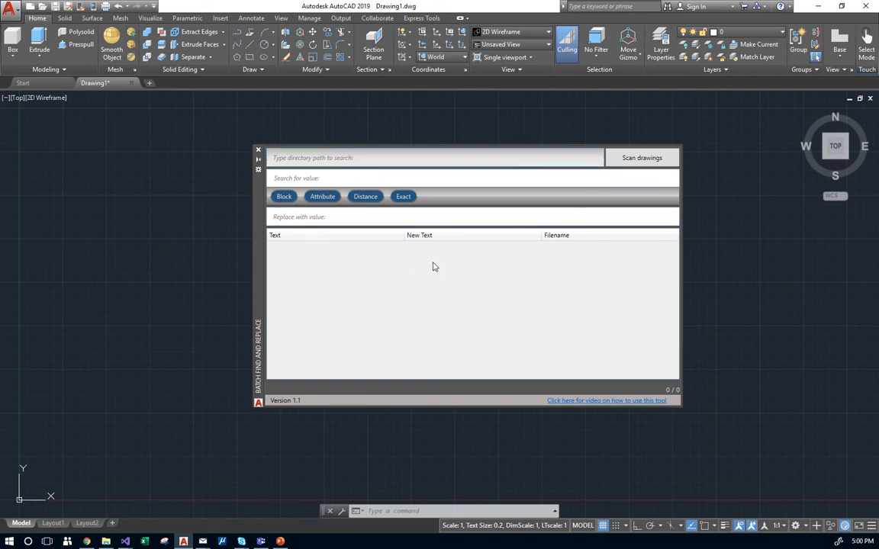
text(c:\wc\test)
click(641, 159)
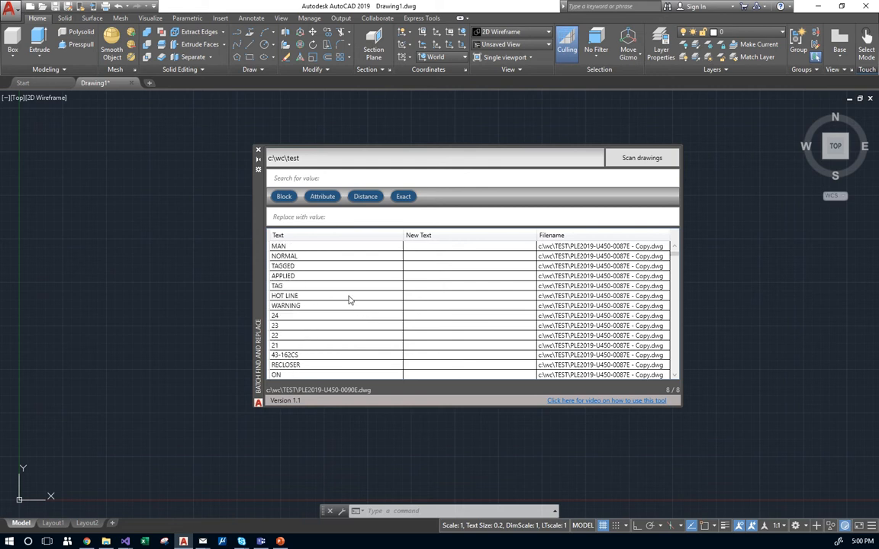
click(298, 179)
Filter results to 87TA1 and open PLE2019-U450-0087E - Copy in model space.
text(87TA1)
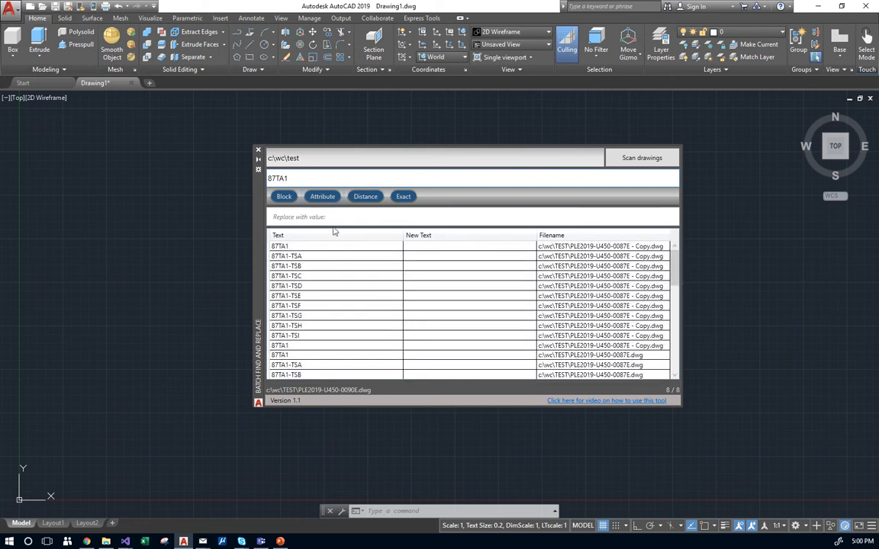
click(304, 247)
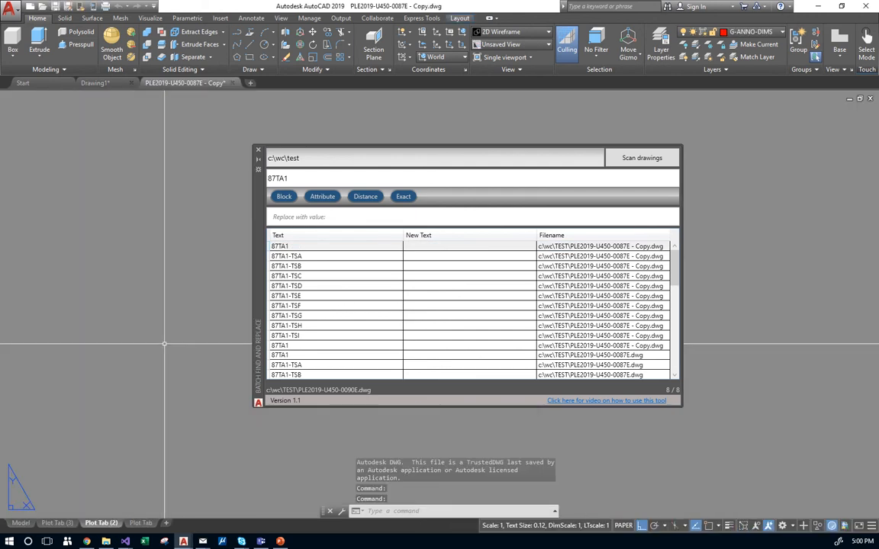
click(21, 523)
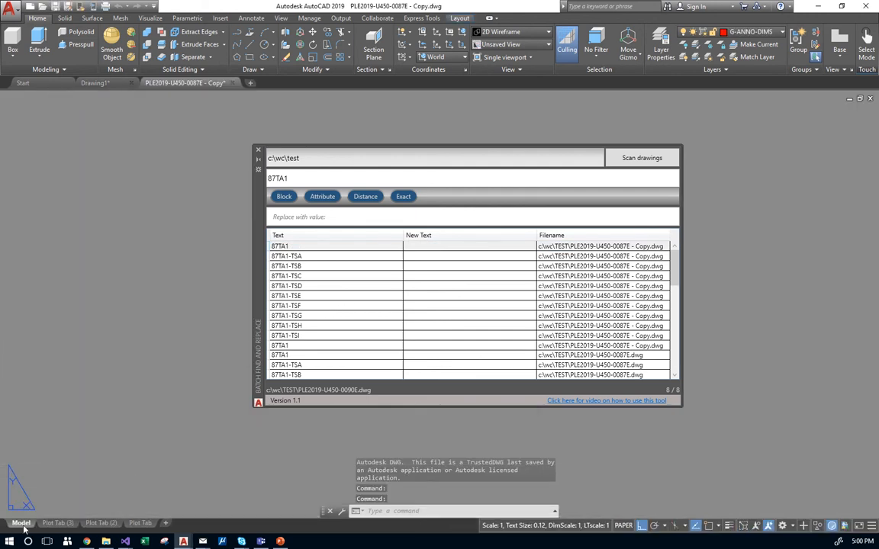
Zoom to each match in turn: 87TA1, 87TA1-TSH and 87TA1-TSD.
click(302, 246)
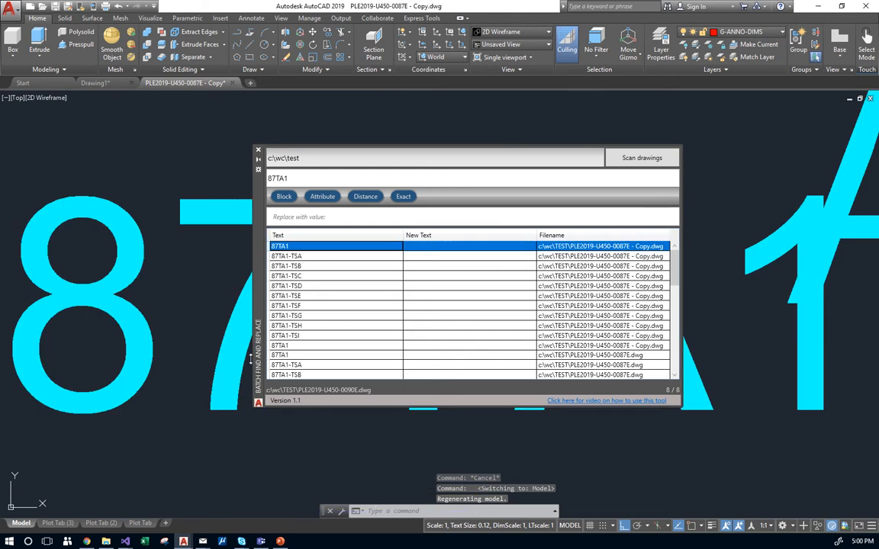
scroll(172, 353, down, 4)
scroll(156, 367, up, 2)
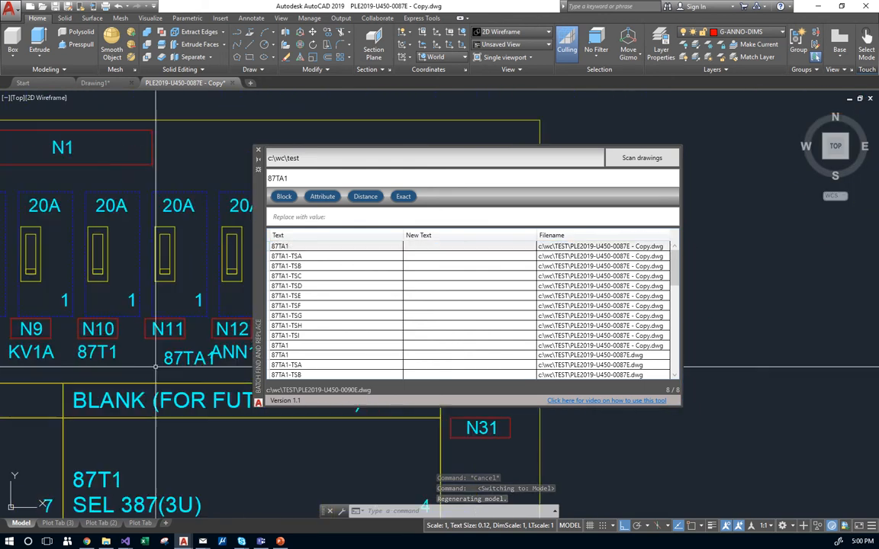
click(309, 326)
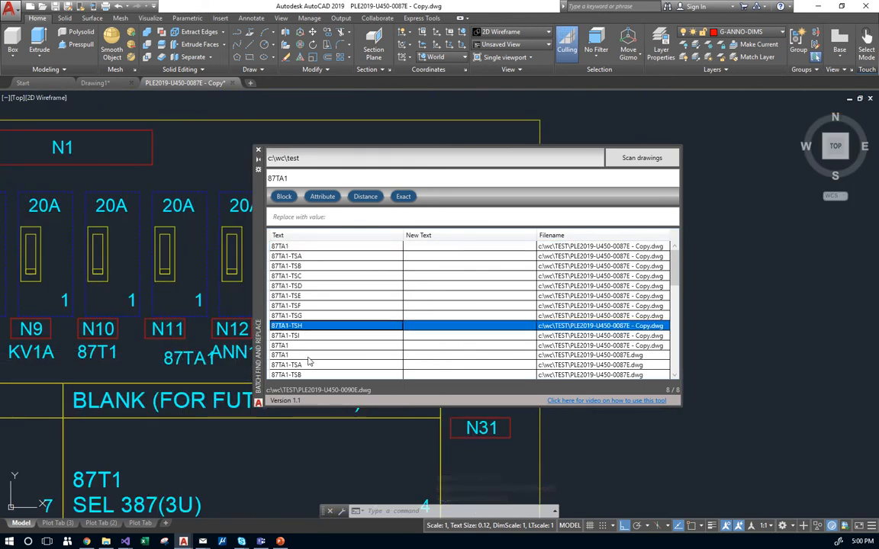
scroll(309, 362, down, 2)
scroll(309, 336, up, 1)
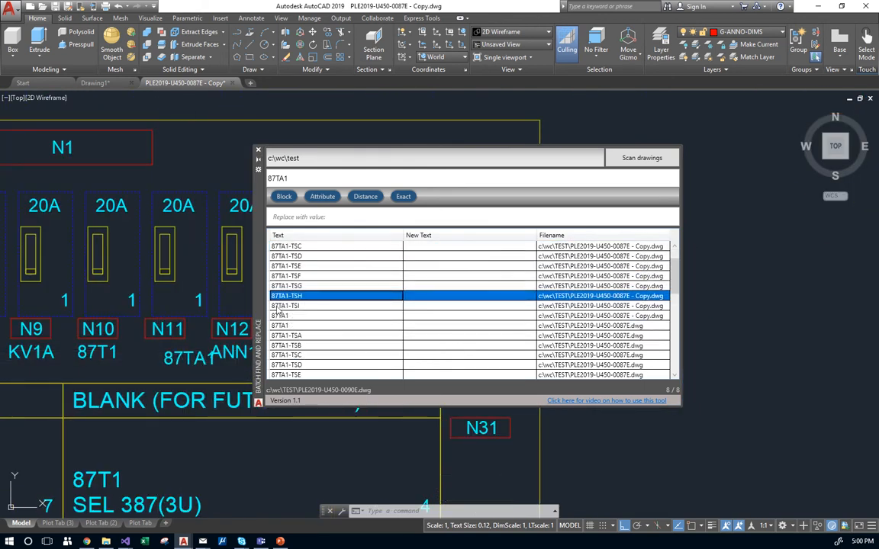
click(311, 256)
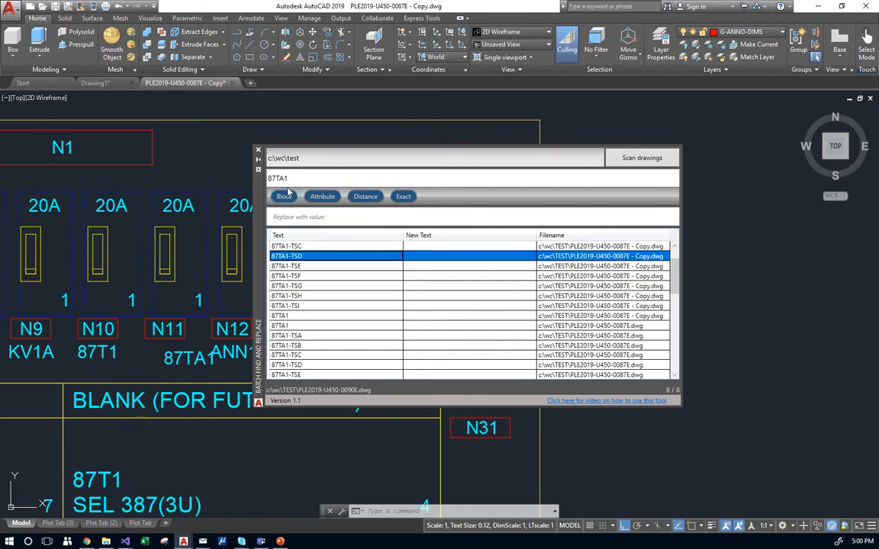
click(305, 218)
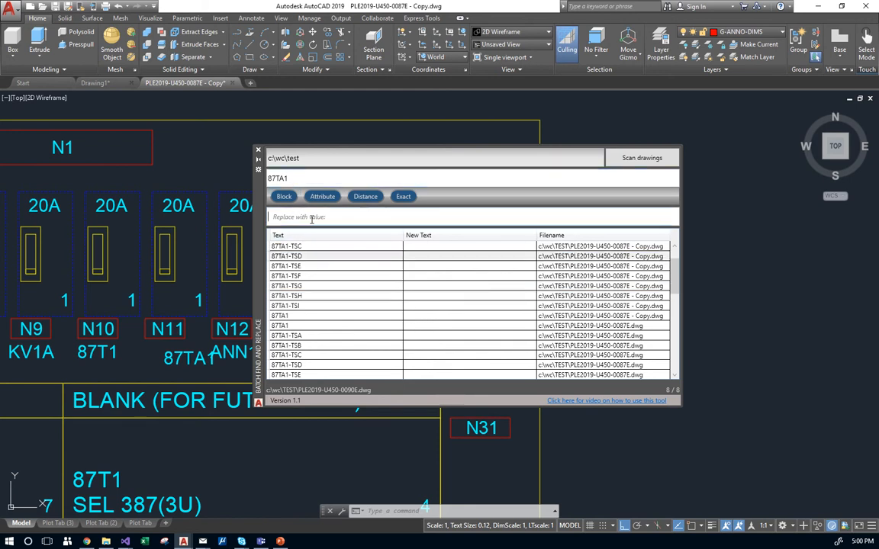
Select all results and preview 87TA2 as the replacement for every 87TA1 match.
text(87TA2)
click(343, 296)
key(ctrl+a)
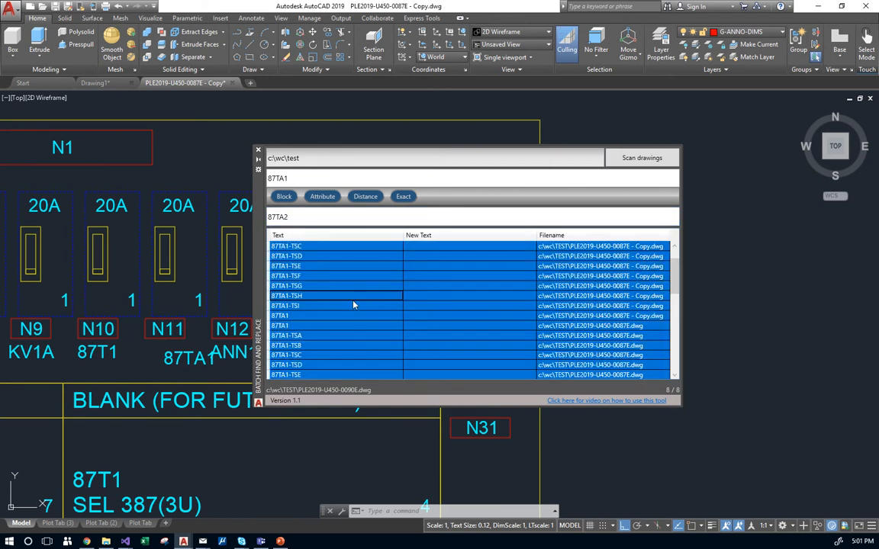
click(306, 216)
key(Return)
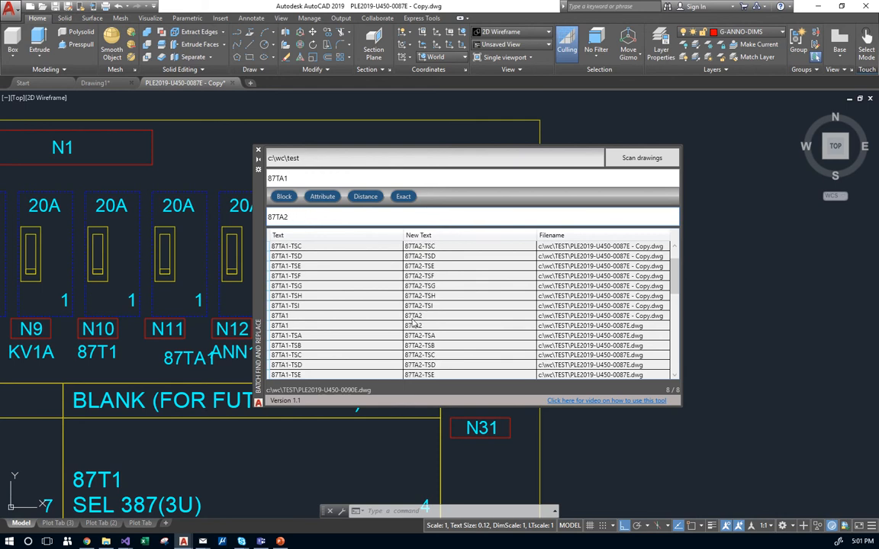
scroll(450, 317, down, 3)
scroll(439, 333, up, 2)
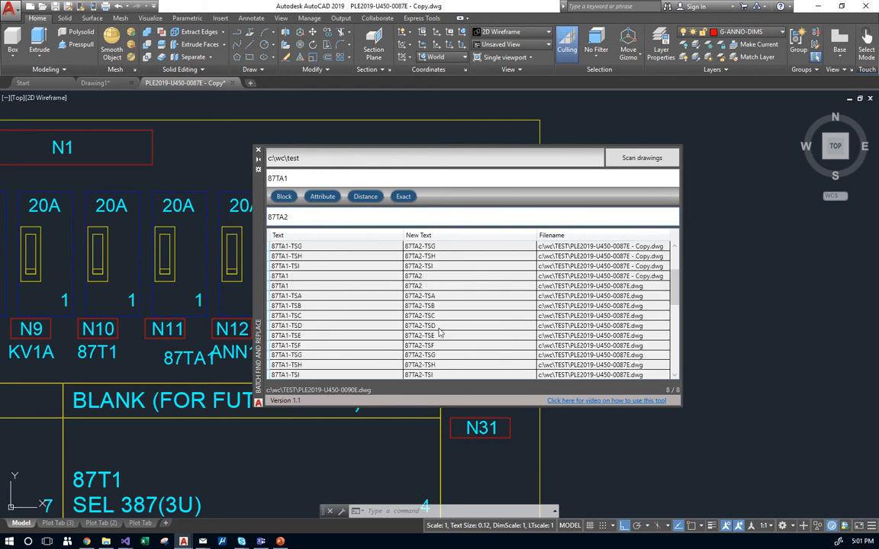
scroll(439, 332, up, 3)
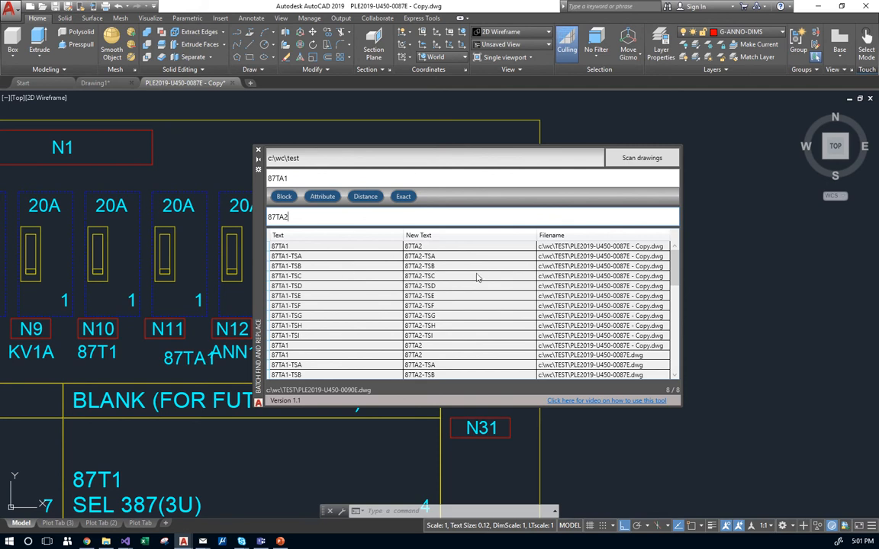
Bring up the actions context menu for the result rows.
right_click(373, 294)
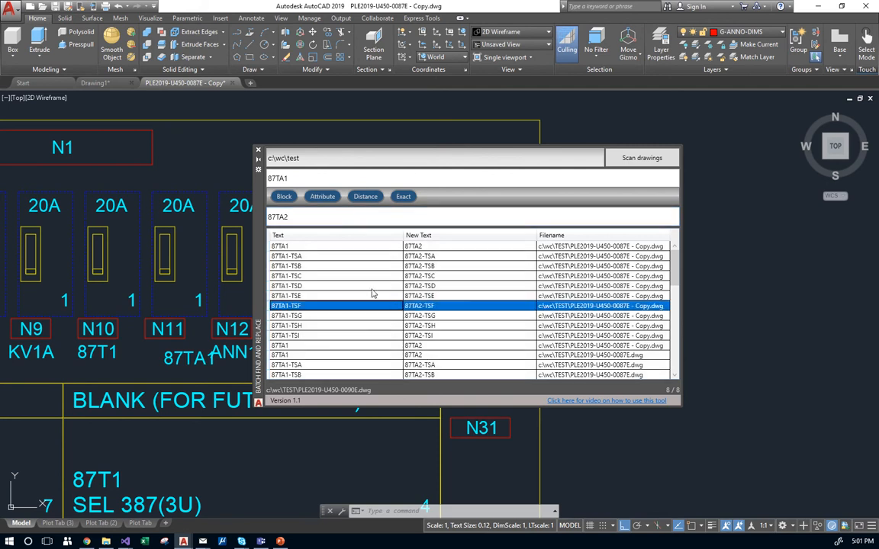
click(356, 270)
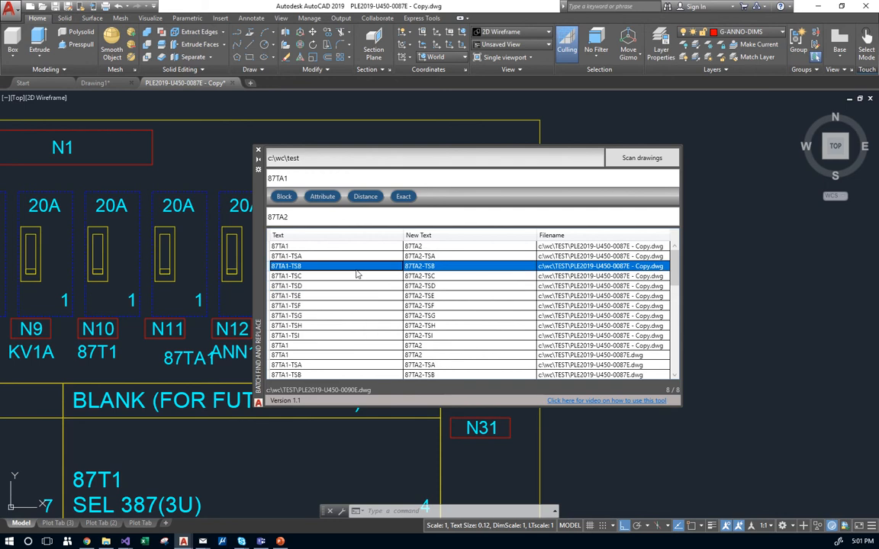
right_click(357, 272)
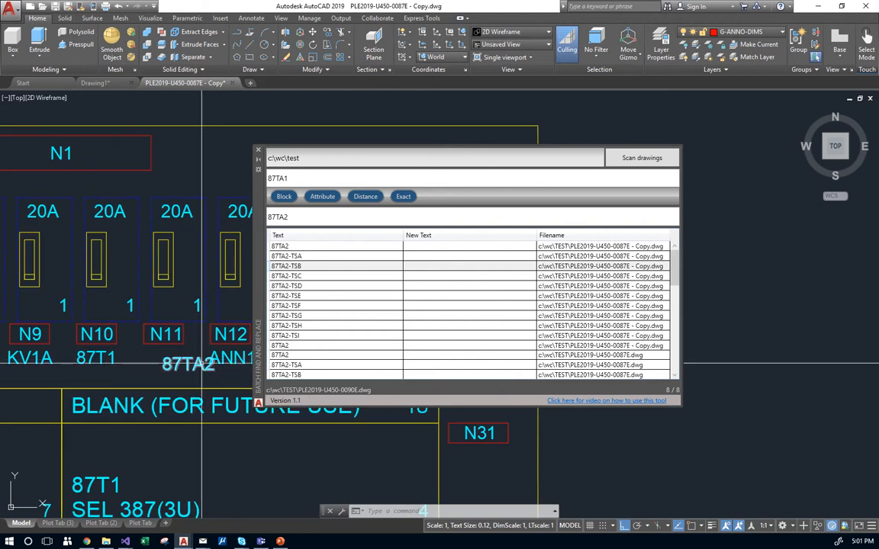
Zoom the drawing to confirm the label now reads 87TA2, then mark the search text's trailing 1.
scroll(200, 374, up, 2)
scroll(203, 387, down, 3)
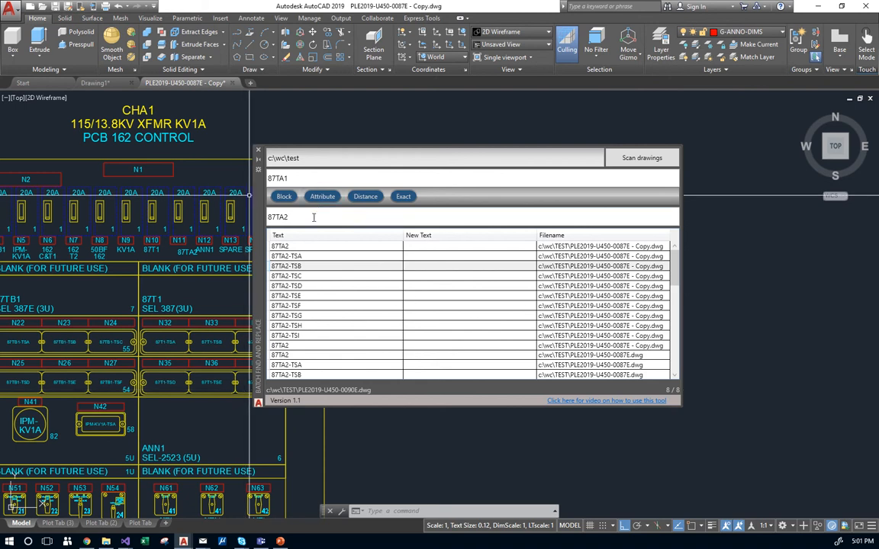
drag(294, 180, 284, 180)
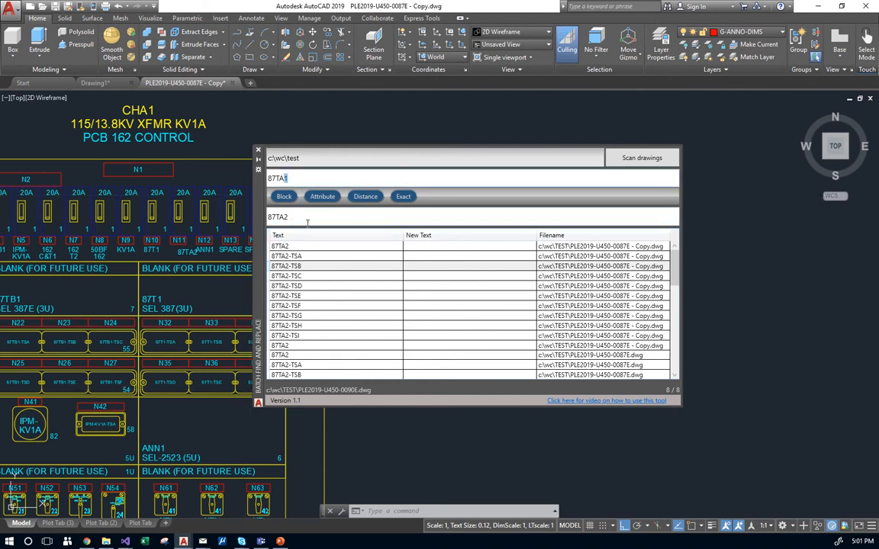
click(290, 179)
Replace the search text with the {BlockName:}{Attribute:} pattern and switch to the Plot Tab (3) layout.
double_click(278, 179)
key(BackSpace)
text({BlockName})
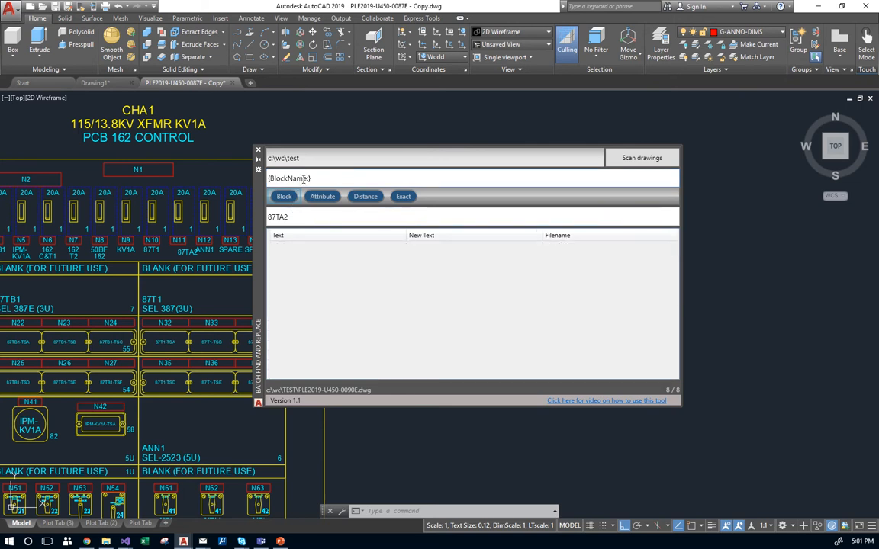
click(322, 198)
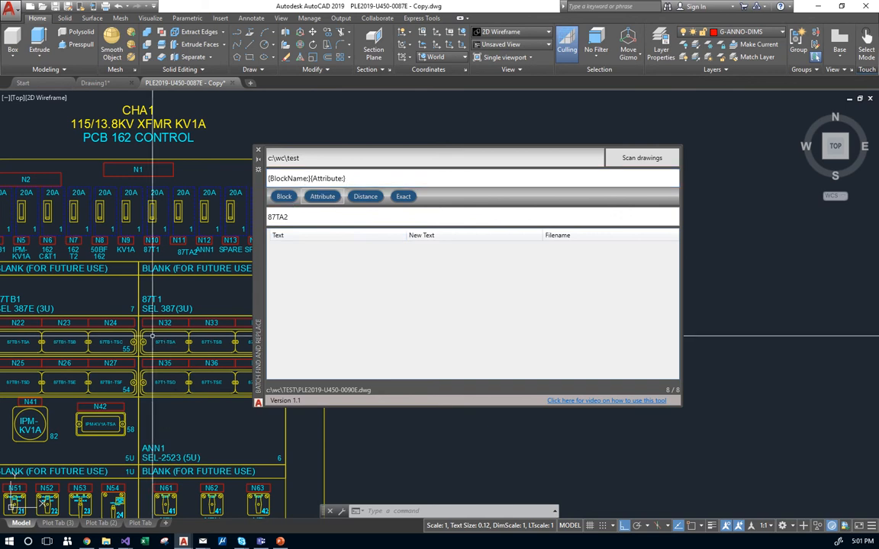
click(57, 523)
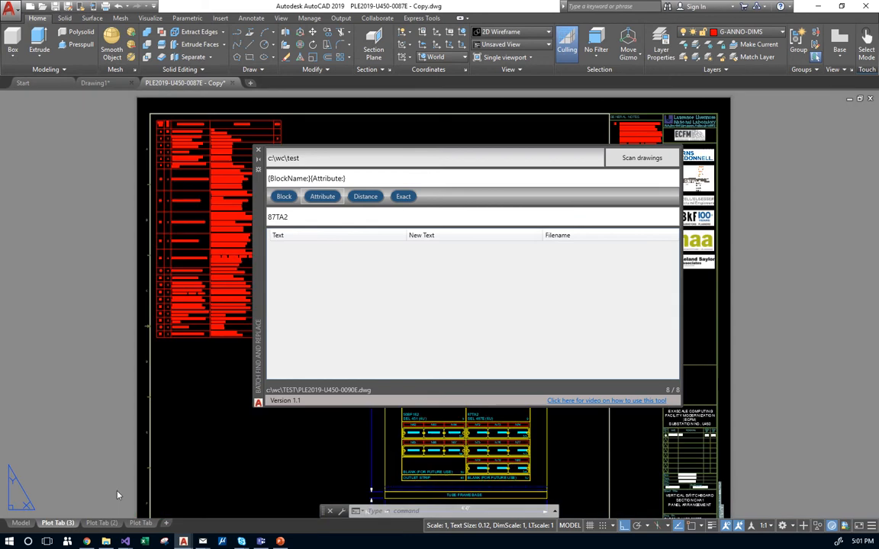
Zoom to the title block, select DESIGN_E_sheet_data to view its attributes, and move the palette aside.
scroll(174, 302, up, 4)
scroll(173, 303, up, 6)
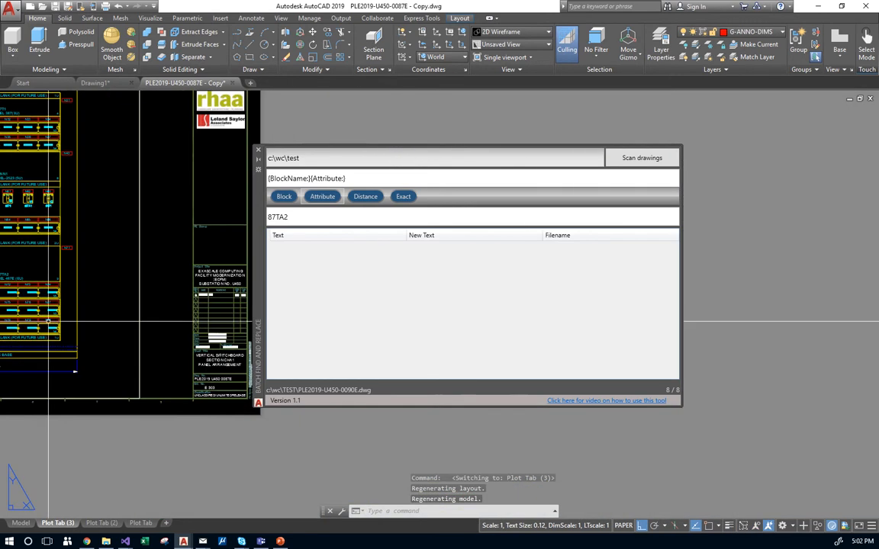
middle_drag(139, 344, 156, 337)
click(156, 373)
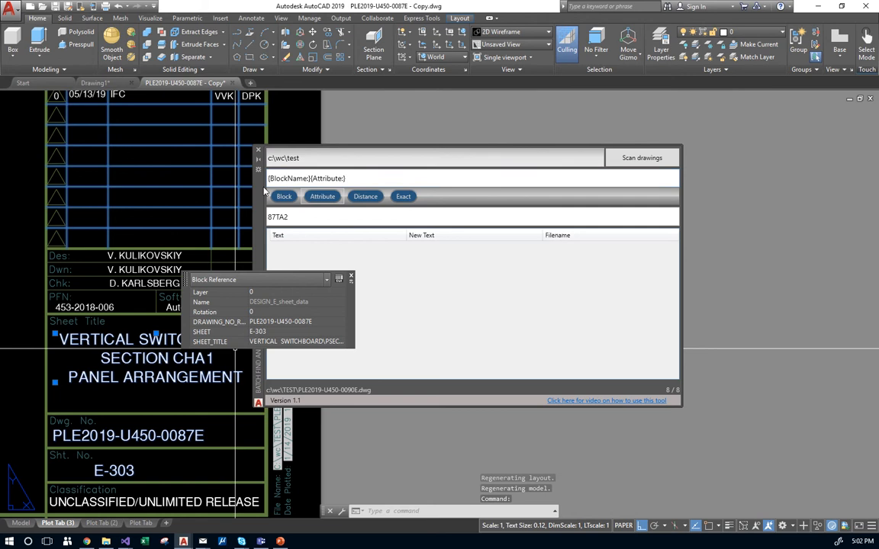
drag(260, 191, 420, 215)
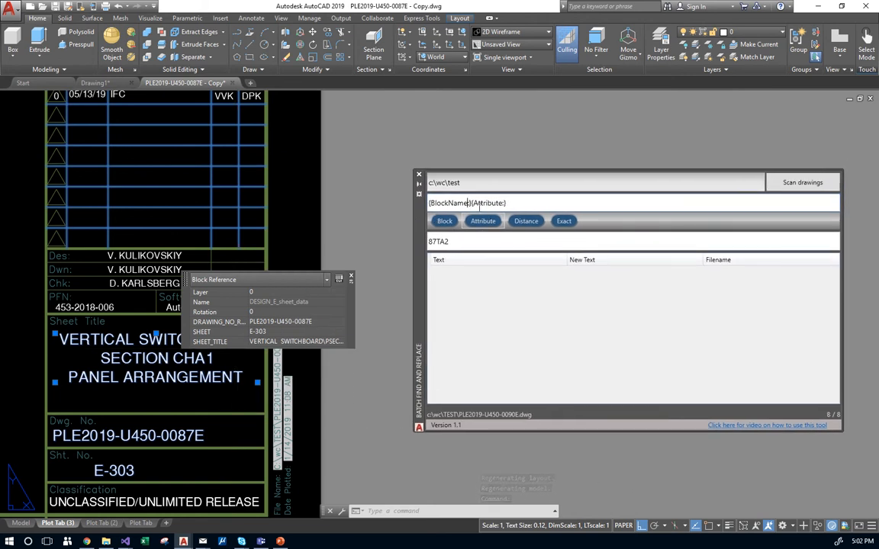
Filter by block DESIGN_E_SHEET_DATA with attribute SHEET, then SHEET_TITLE, then clear the pattern.
text(:DESIGN_E_SJHE)
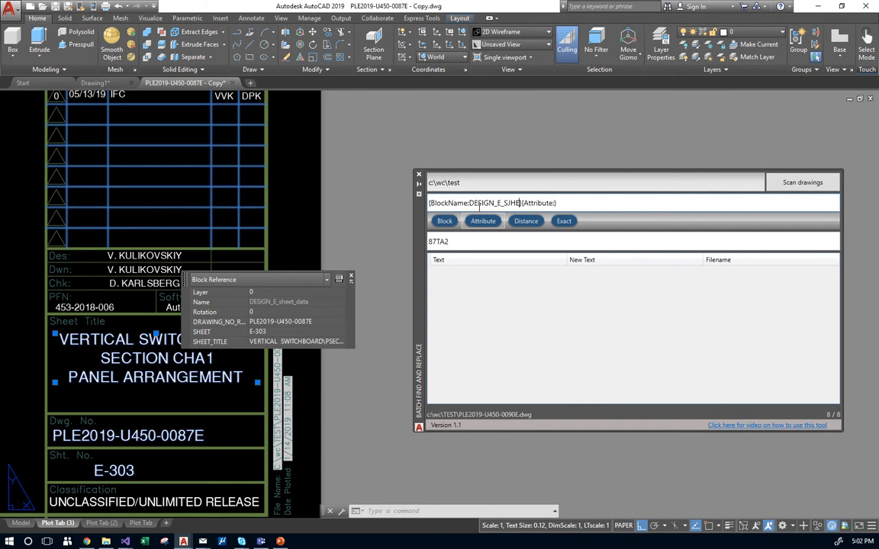
key(BackSpace)
key(BackSpace)
key(BackSpace)
text(HEET_DATA)
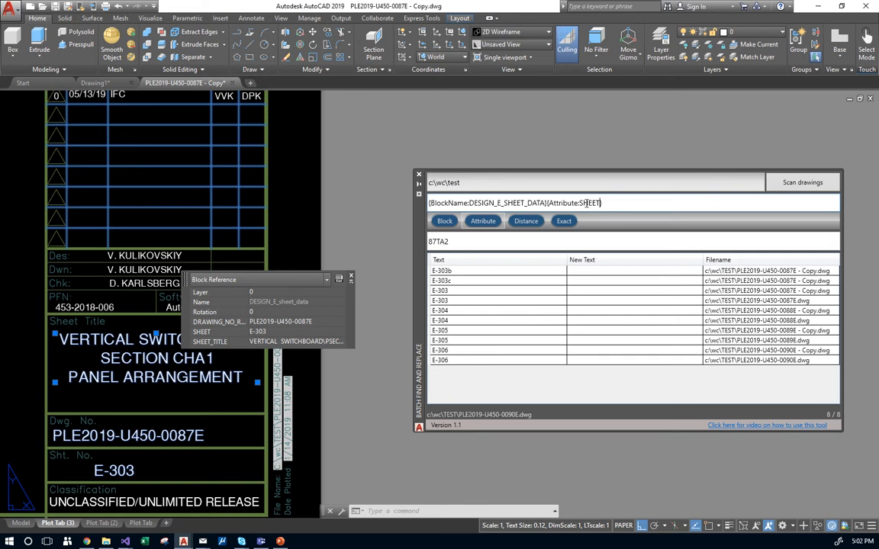
text(TITLE)
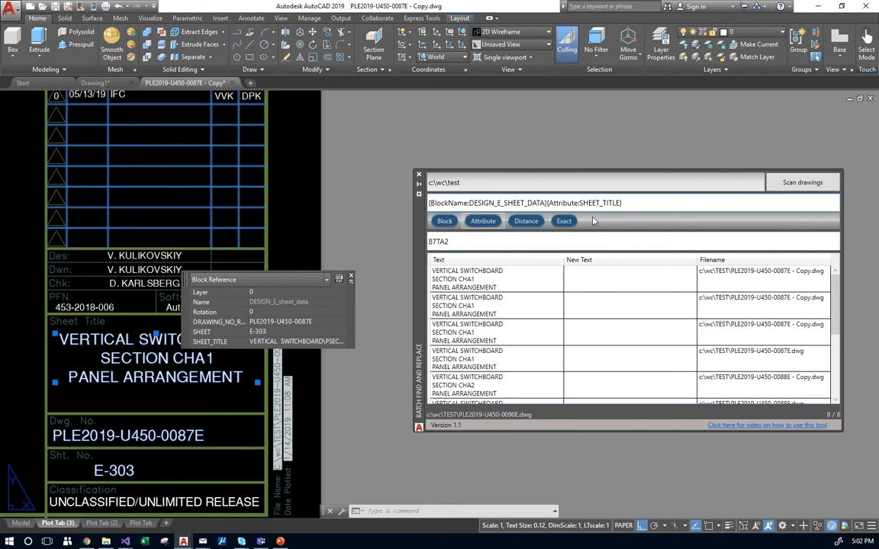
drag(618, 203, 419, 212)
key(BackSpace)
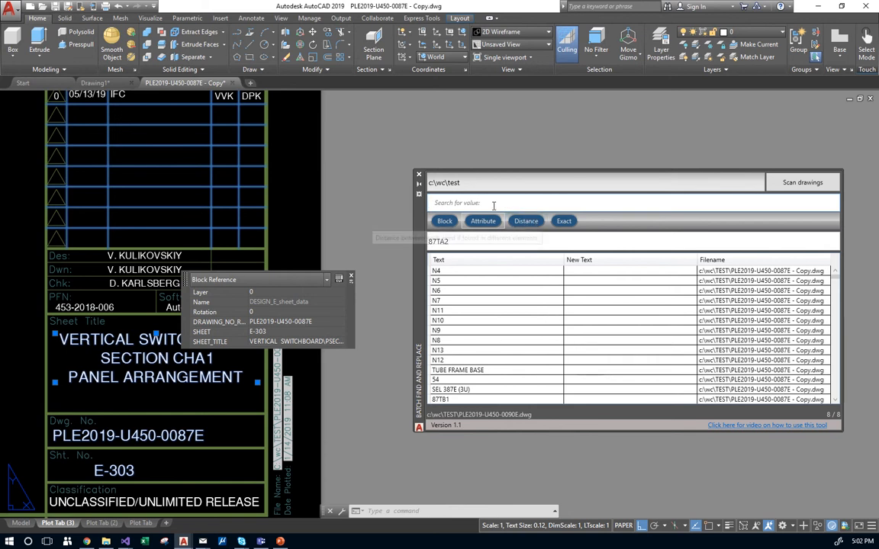
Add a WithinDistance filter pairing the designer's and checker's names at distance .25.
click(534, 226)
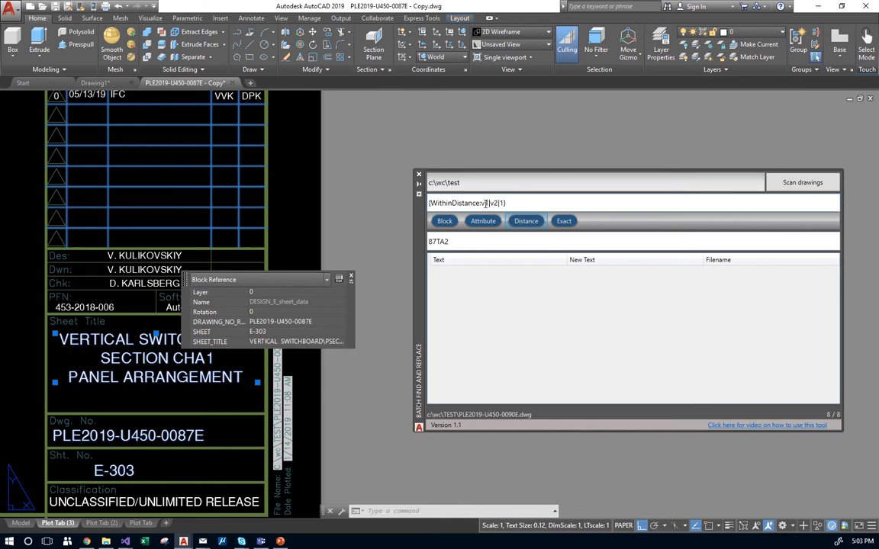
click(485, 202)
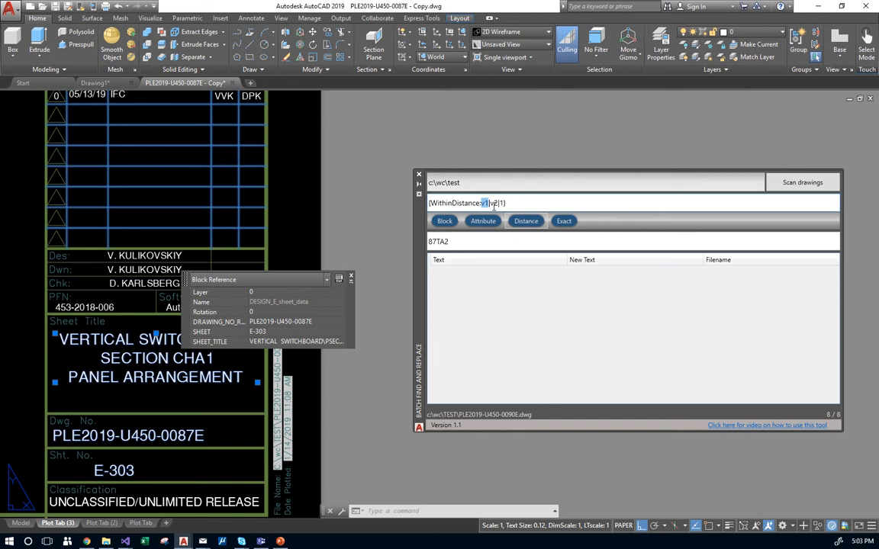
double_click(494, 203)
scroll(148, 232, down, 4)
scroll(145, 244, up, 6)
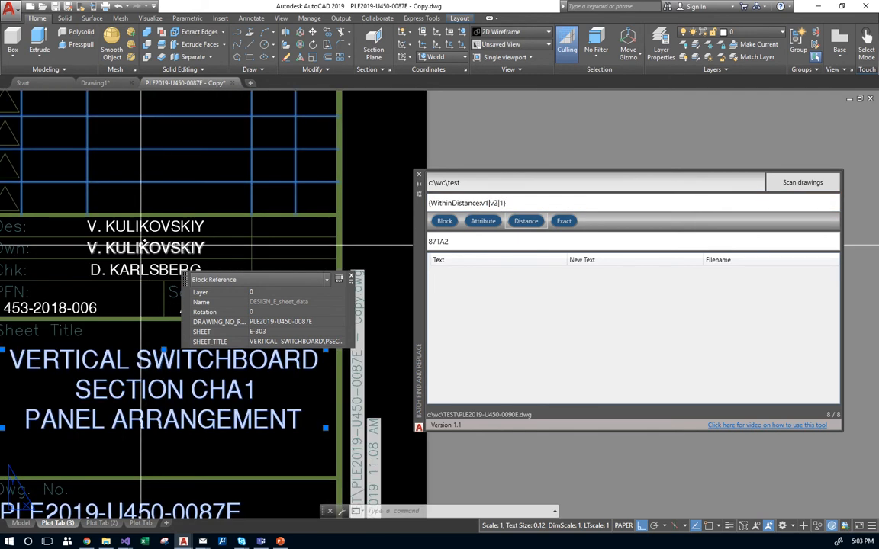
middle_drag(145, 246, 225, 213)
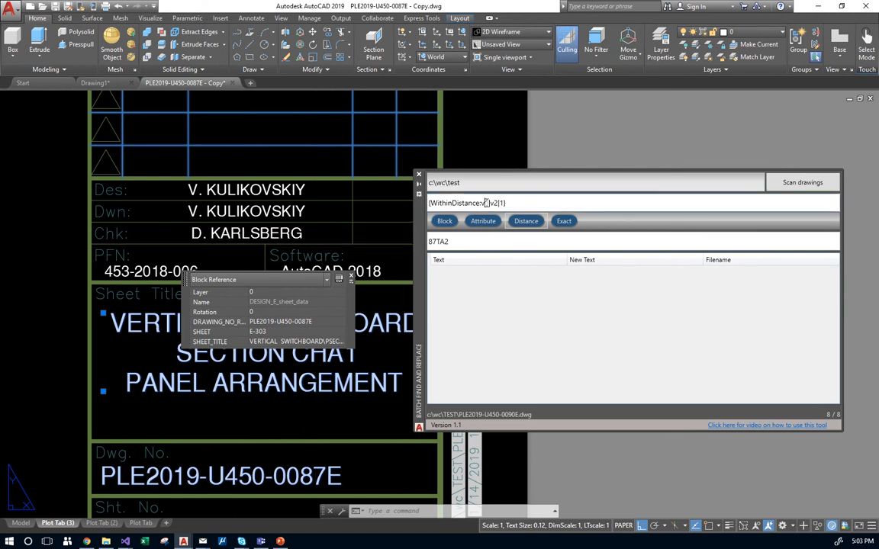
key(shift+Right)
key(shift+Right)
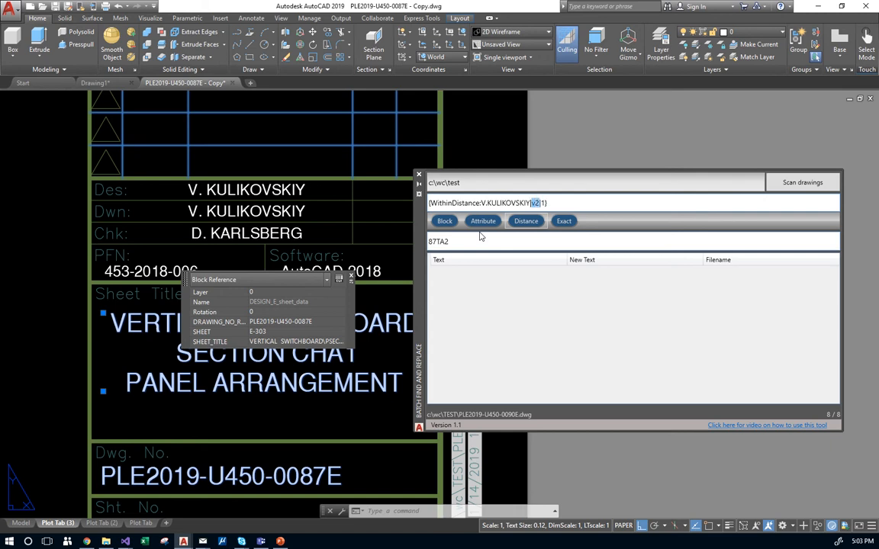
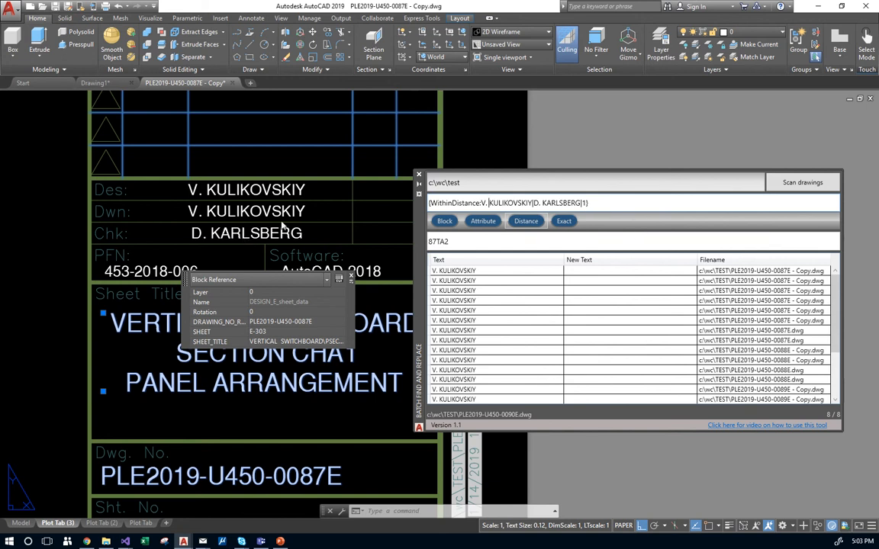
double_click(584, 203)
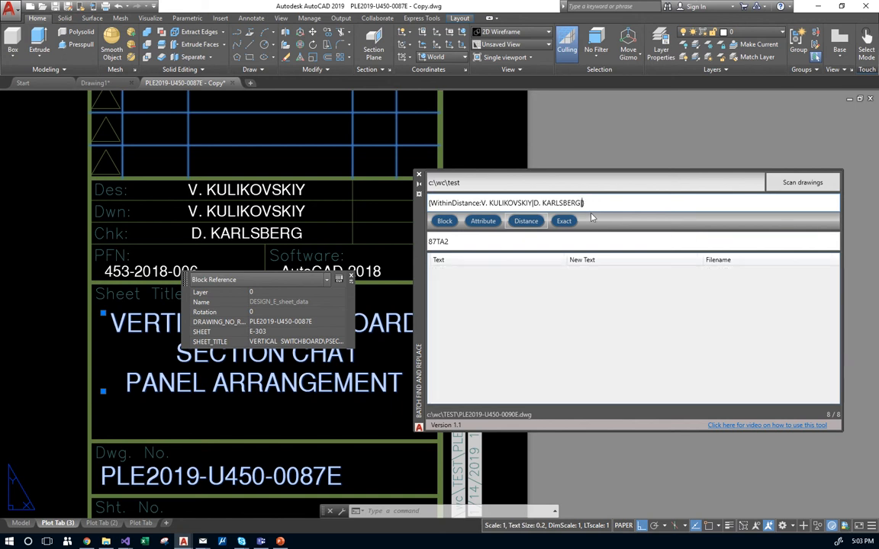
text(5)
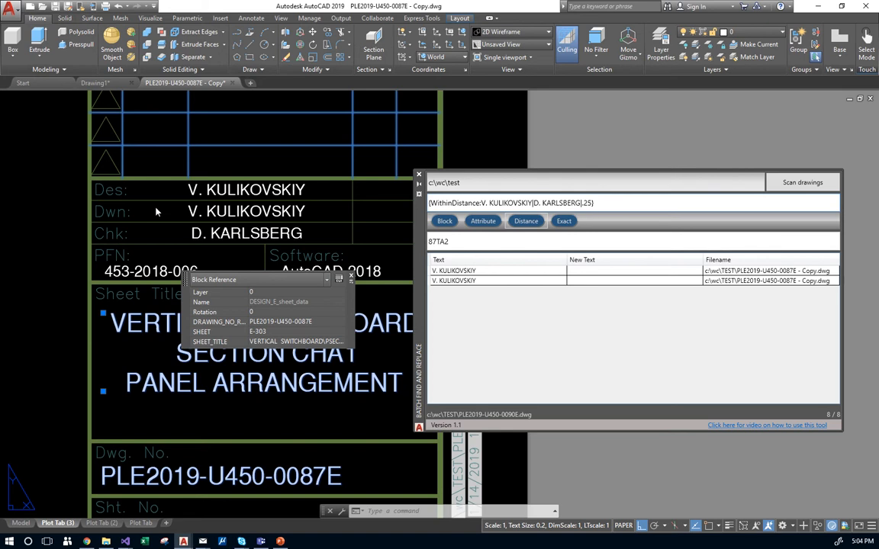
Delete the {WithinDistance:...} query near the 87TA2 panel to restore the full text list.
scroll(156, 213, down, 6)
scroll(253, 227, down, 4)
scroll(139, 150, up, 9)
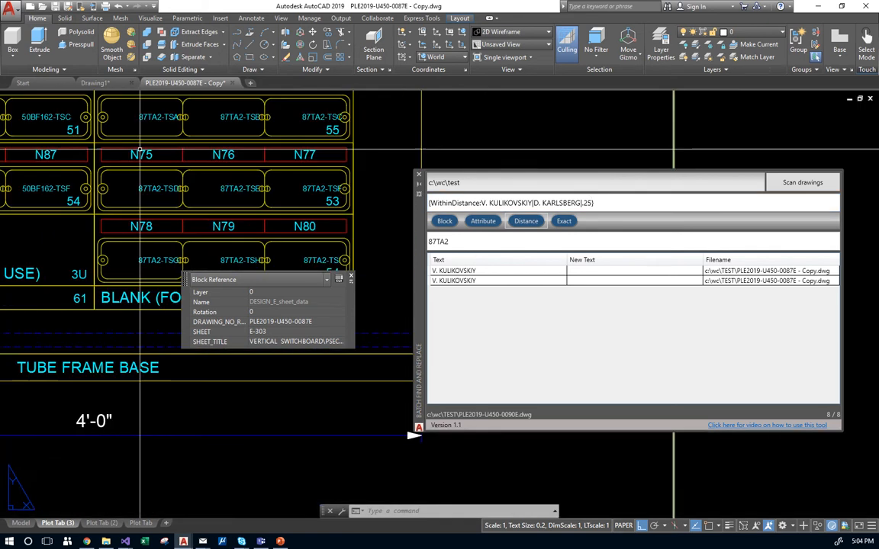
scroll(139, 149, down, 4)
scroll(251, 175, up, 8)
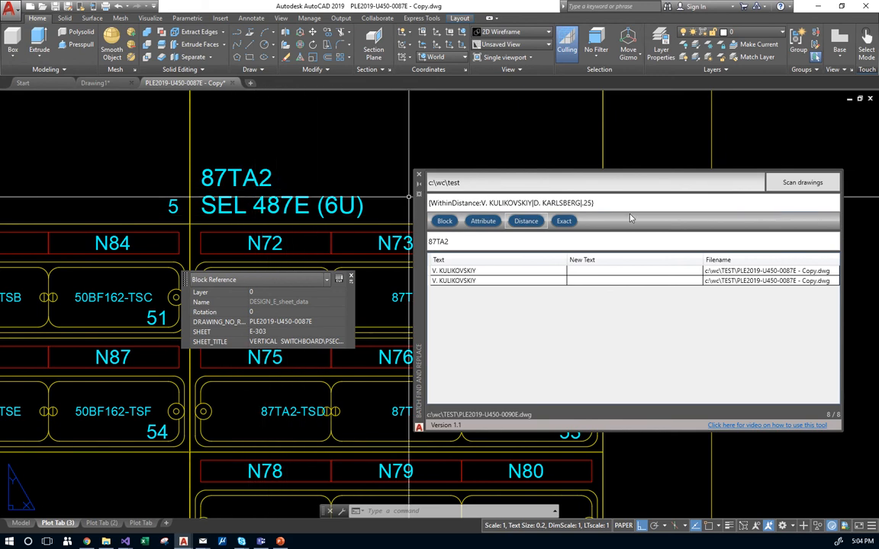
drag(611, 203, 362, 200)
key(BackSpace)
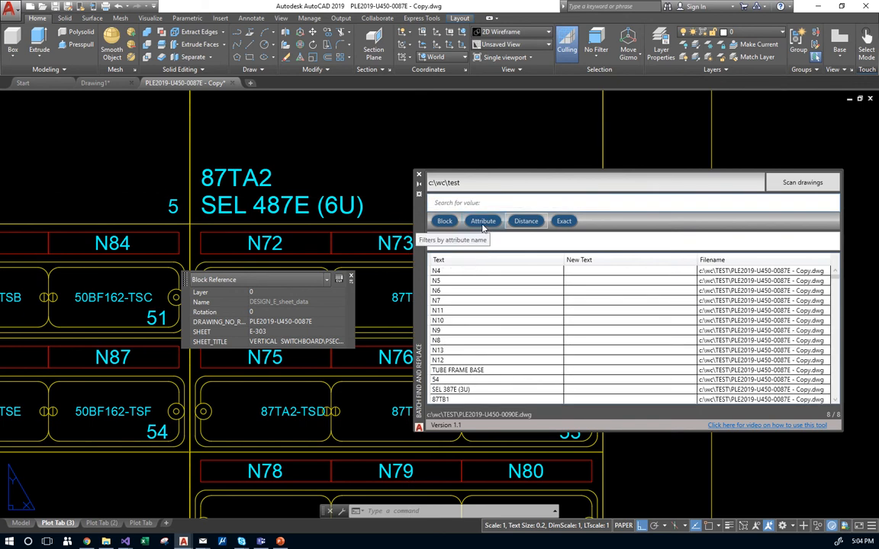
text(87T)
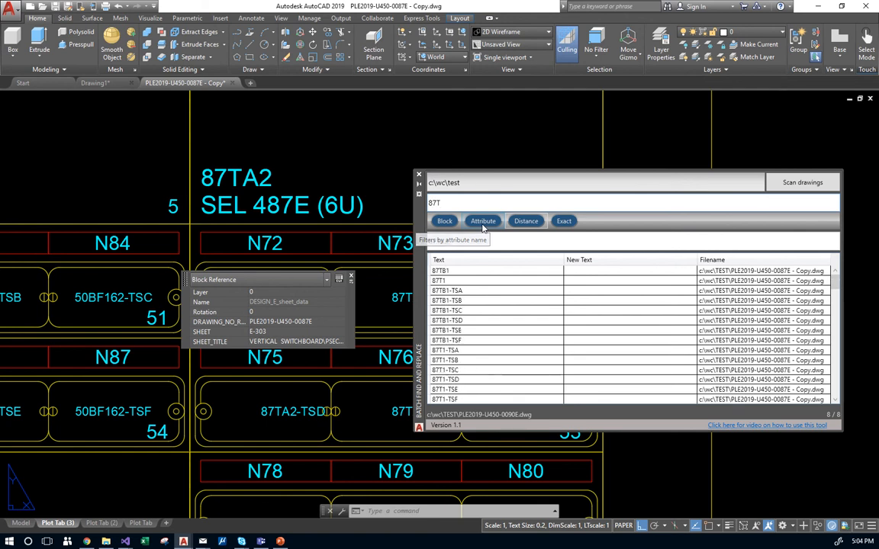
click(564, 221)
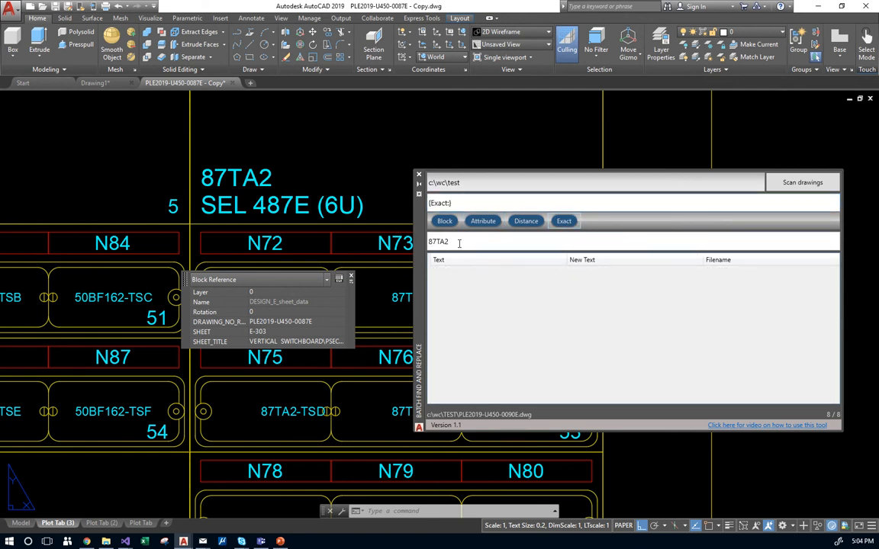
text(87TA2)
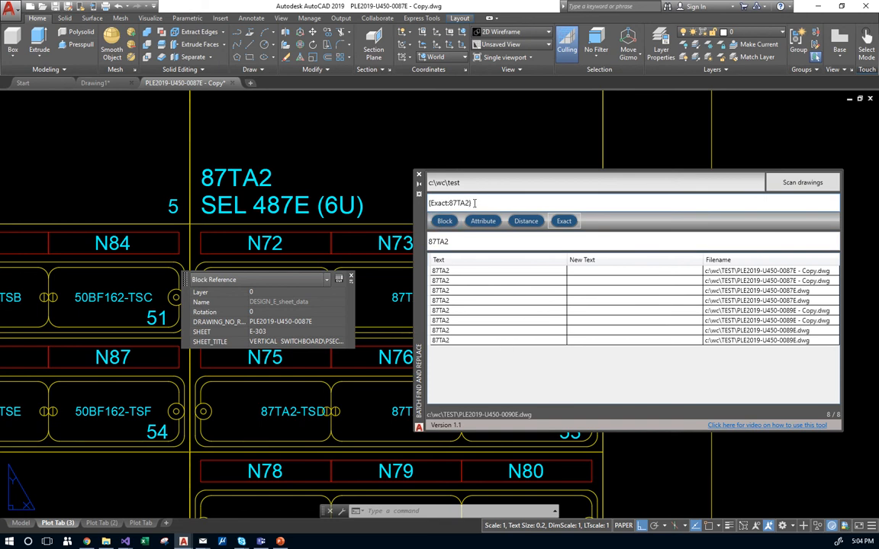
drag(475, 203, 403, 207)
key(BackSpace)
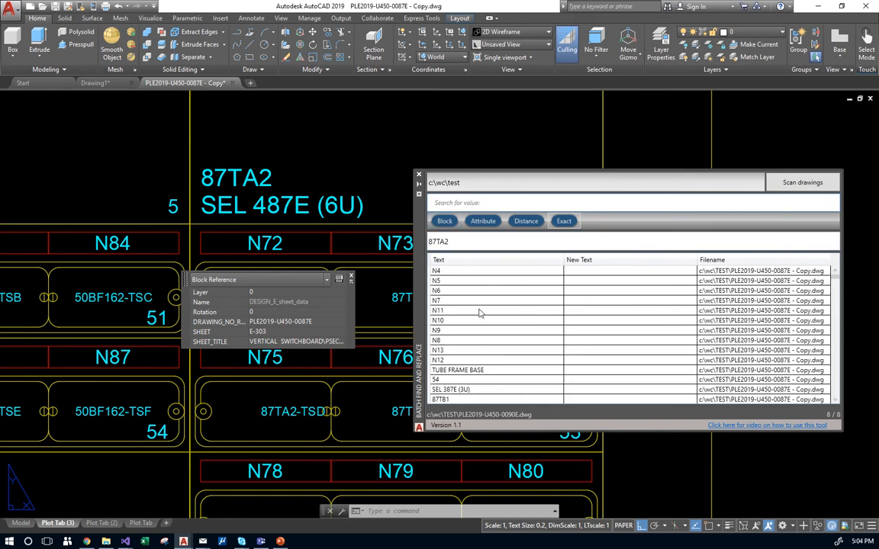
Select the 87TB1 row in the results and bring up its plugin context menu.
scroll(479, 312, down, 4)
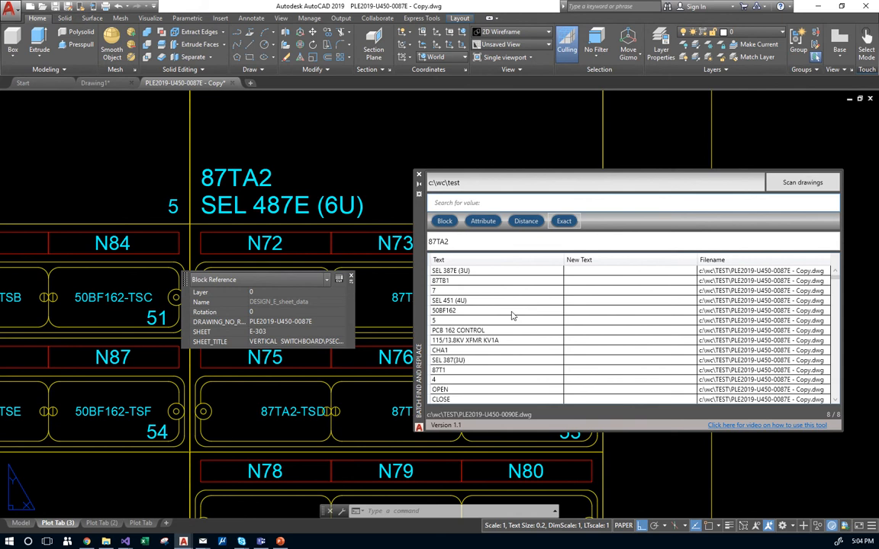
scroll(500, 309, down, 1)
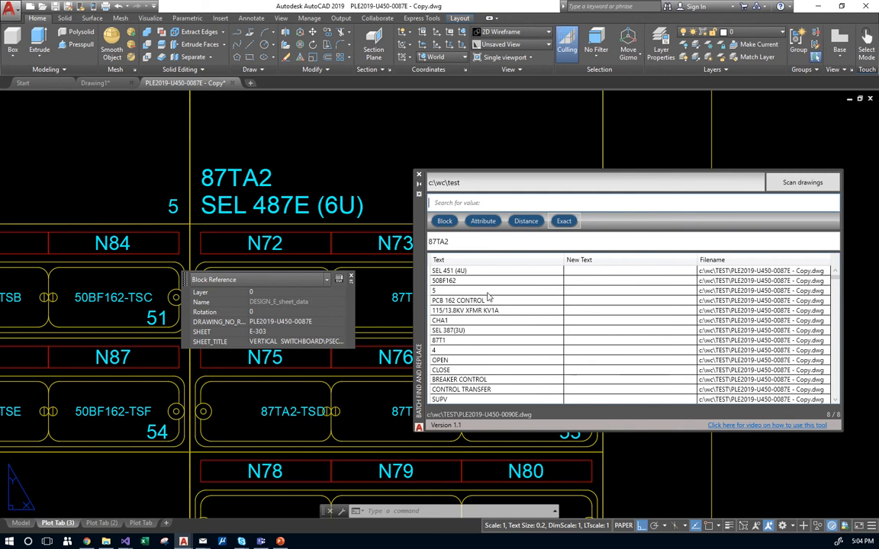
click(488, 293)
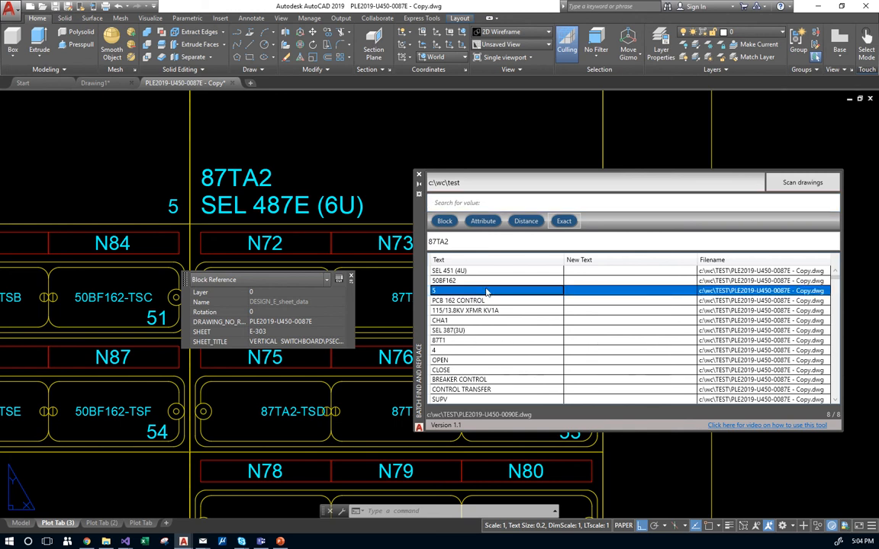
scroll(492, 294, up, 3)
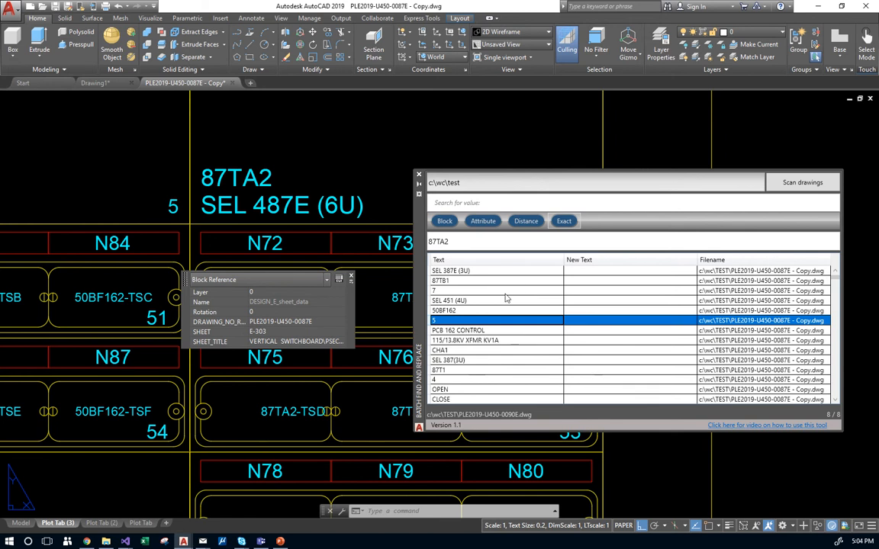
scroll(480, 302, up, 3)
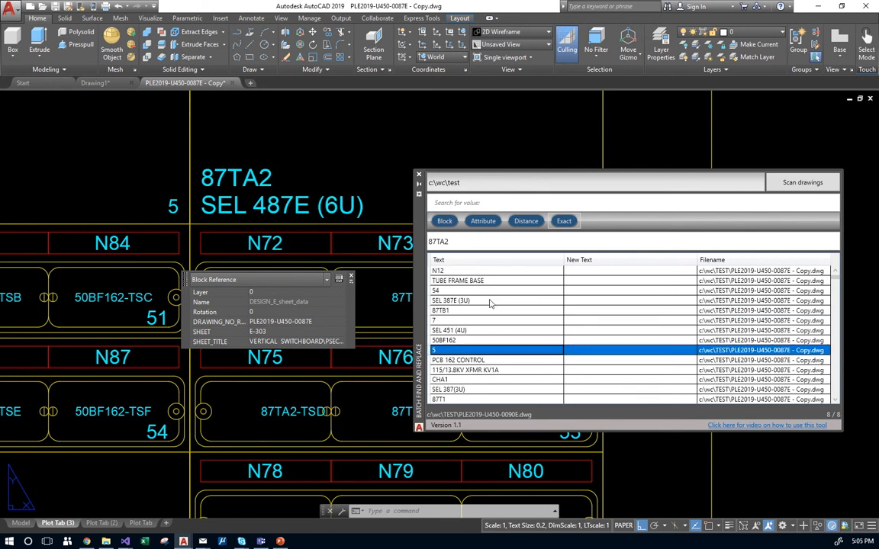
click(481, 312)
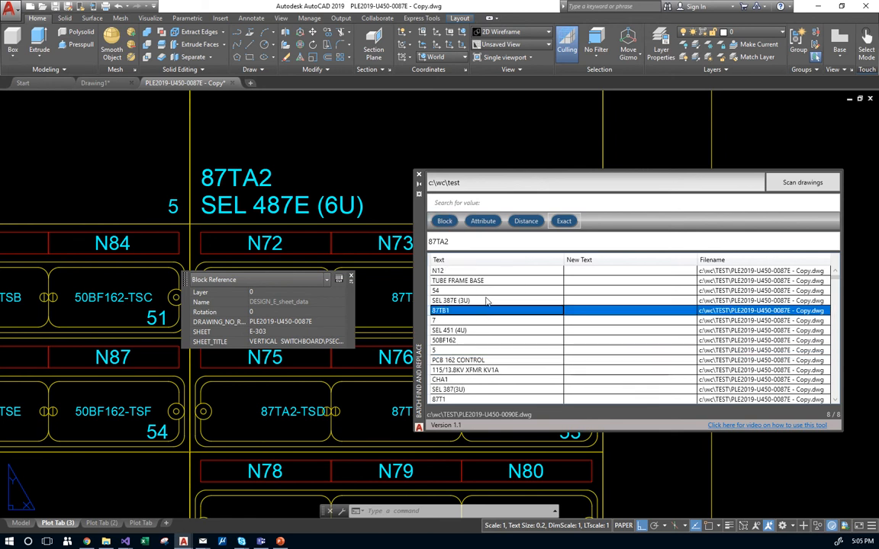
right_click(481, 313)
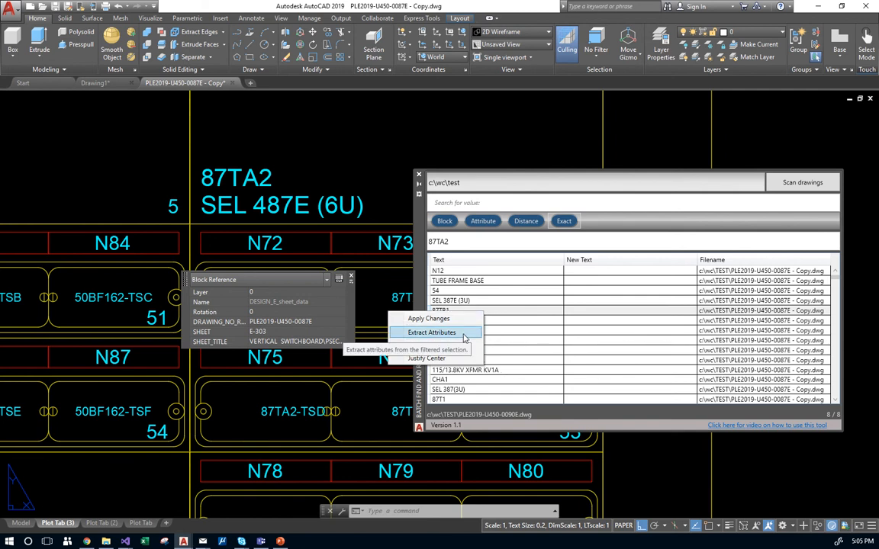
Extract attributes with template {BlockName:DESIGN_E_SHEET_DATA}{Attribute:SHEET}{Attribute:SHEET_TITLE}.
click(461, 333)
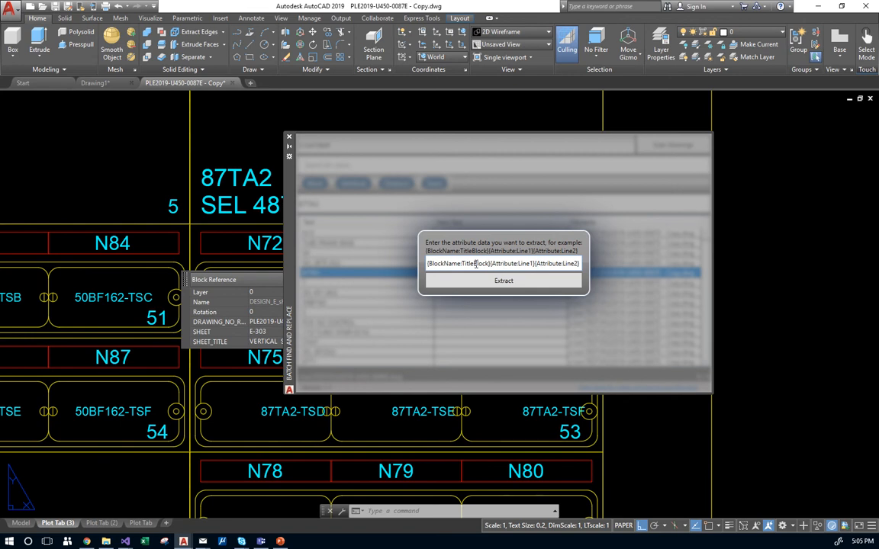
double_click(479, 264)
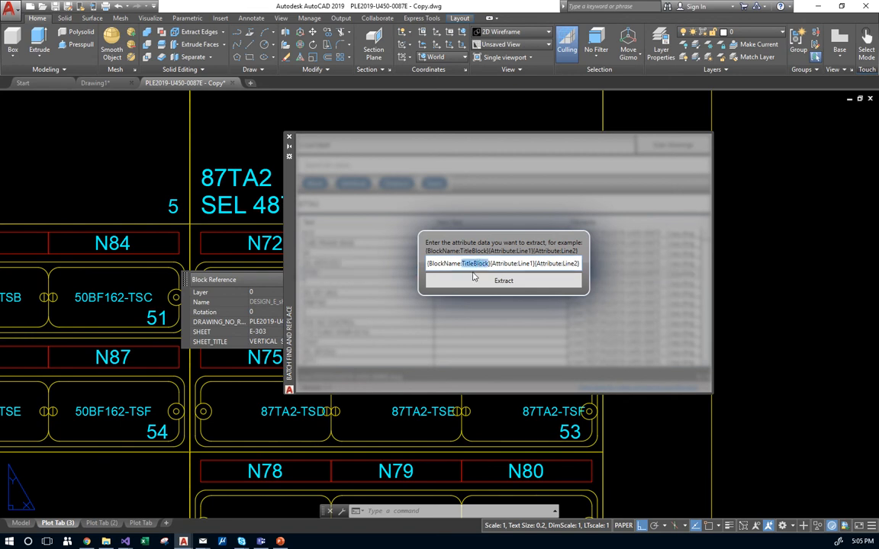
text(DESIGN)
text(_E)
text(_SHEET_D)
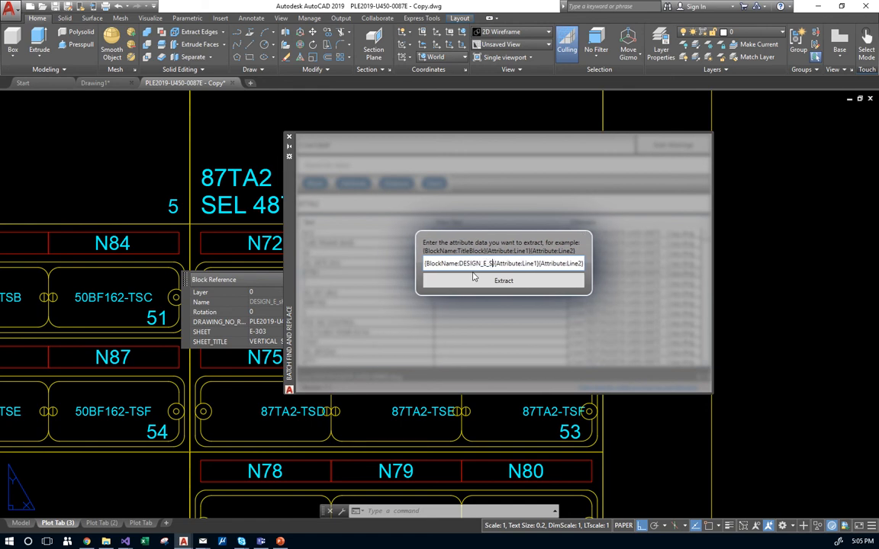
text(ATA)
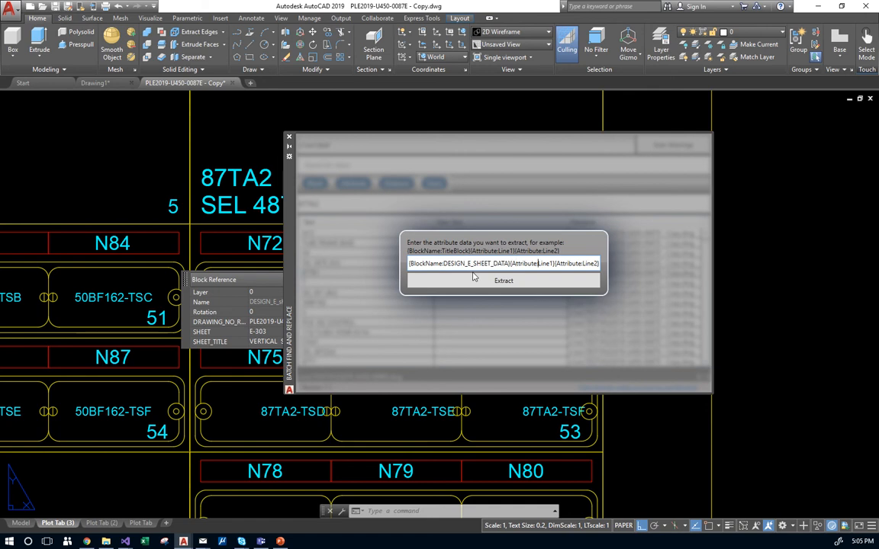
key(shift+Right)
text(SHEET_DA)
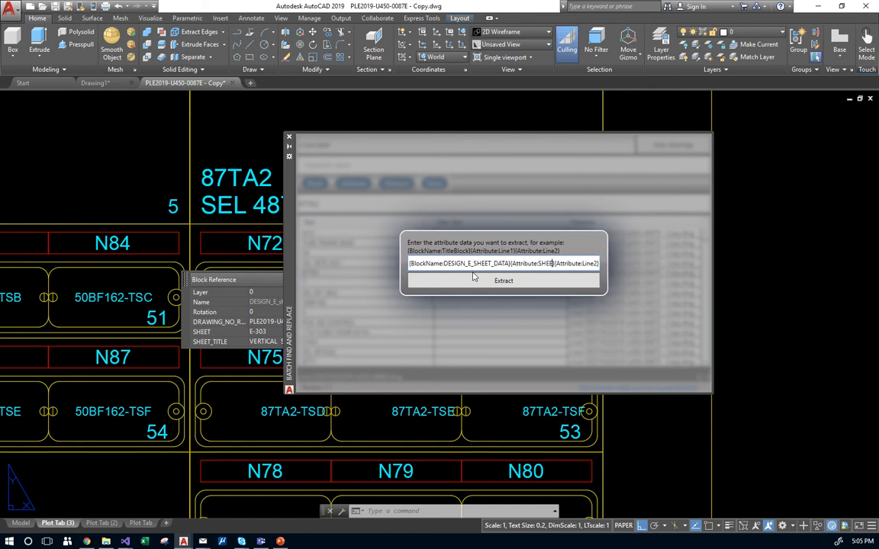
text(T)
key(Right)
key(Right)
key(Right)
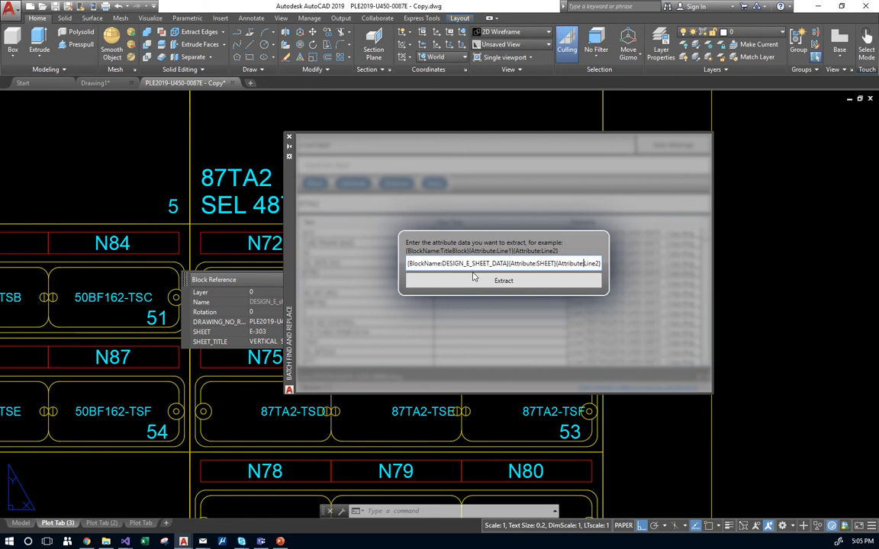
key(shift+Right)
key(shift+Right)
key(shift+Right)
key(shift+Right)
key(shift+Right)
text(SHEET)
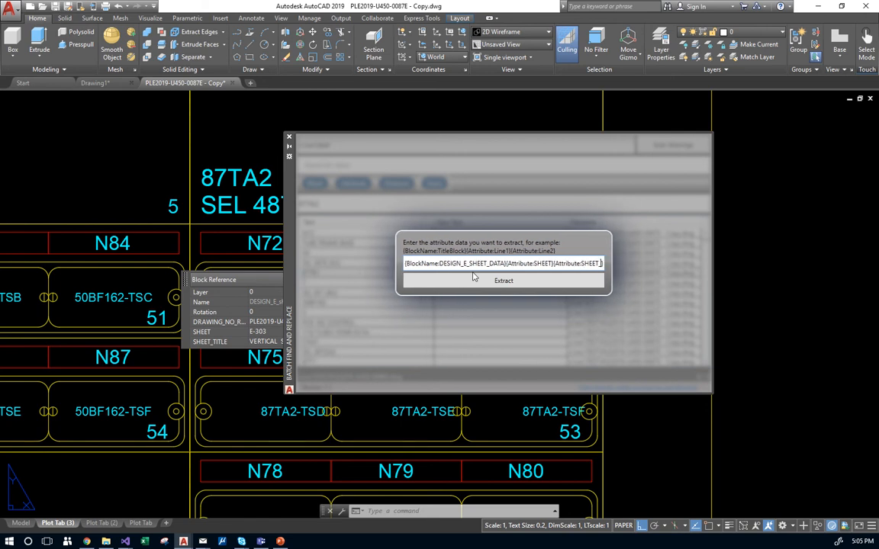
text(_TITLE)
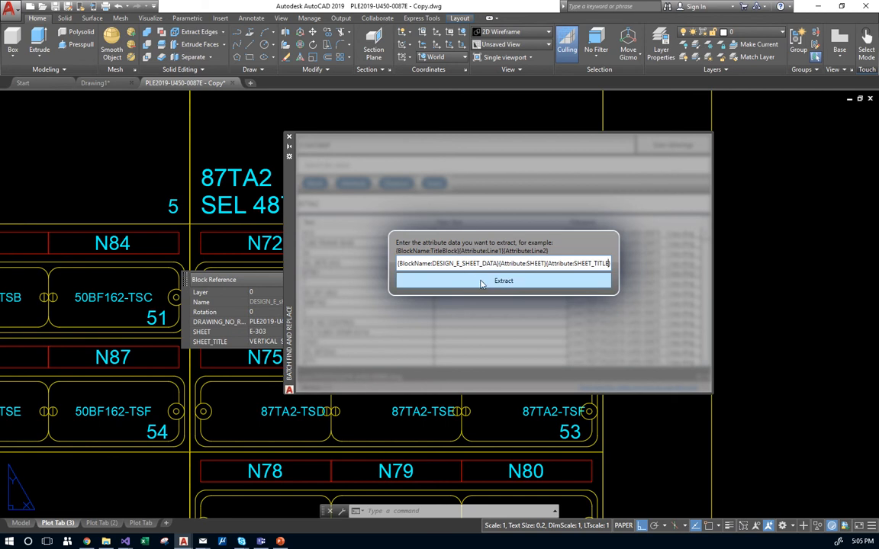
click(479, 287)
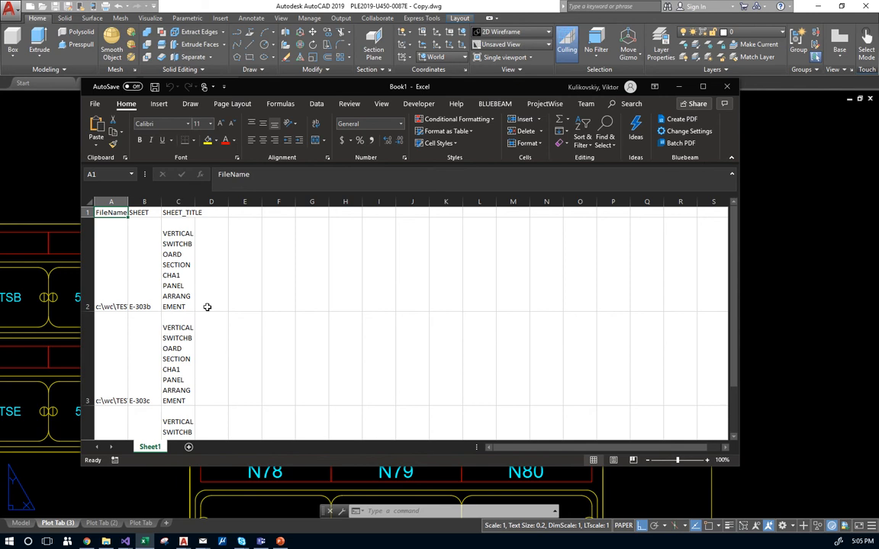
Widen columns C, B and A so sheet titles and file paths fit.
scroll(157, 294, down, 3)
scroll(157, 296, up, 3)
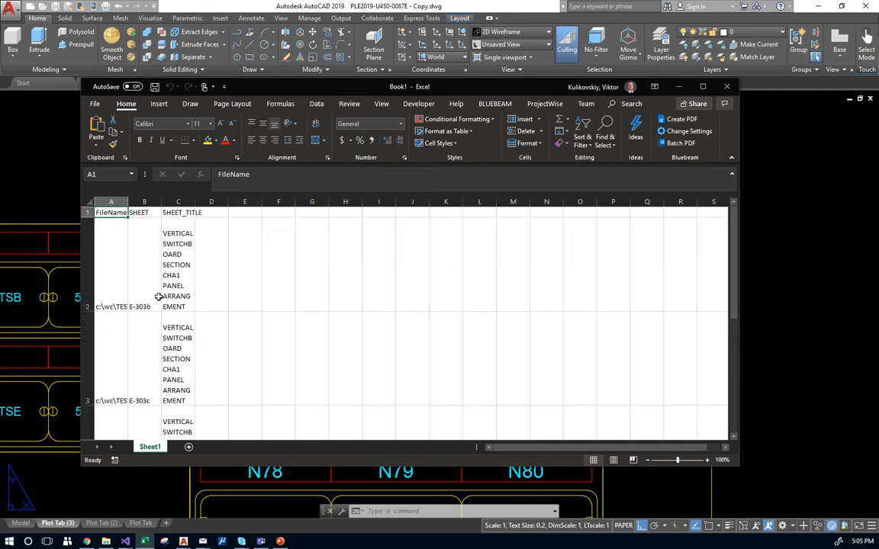
drag(193, 202, 269, 202)
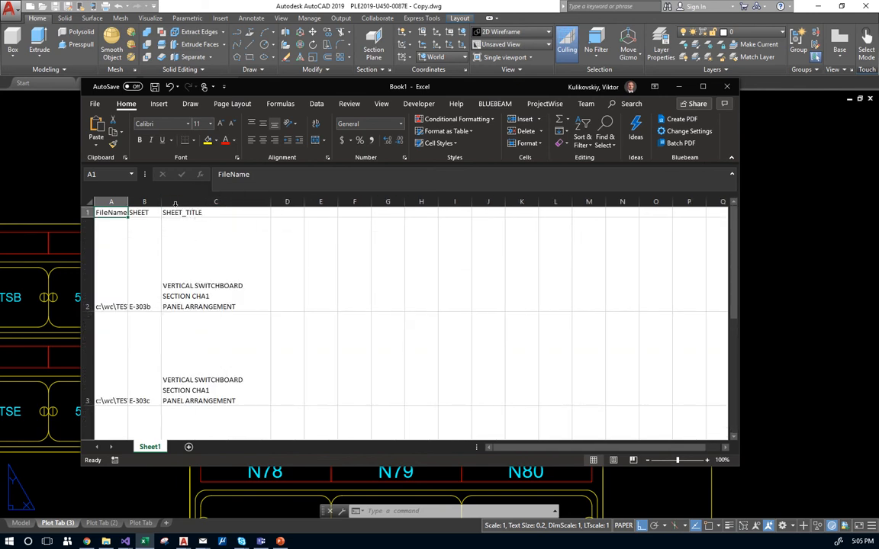
drag(161, 204, 216, 203)
drag(128, 203, 202, 203)
Autofit all row heights across the sheet and widen columns A and B further.
scroll(264, 281, down, 3)
scroll(265, 281, up, 3)
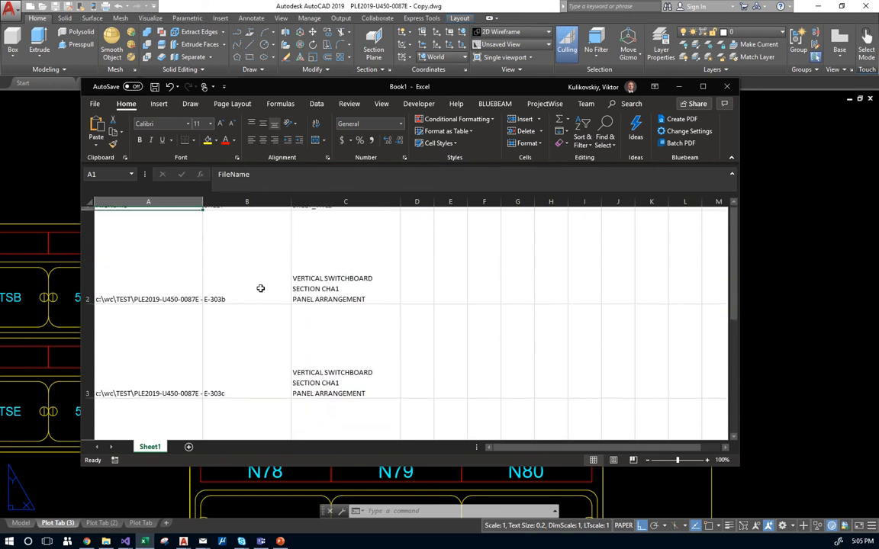
click(91, 201)
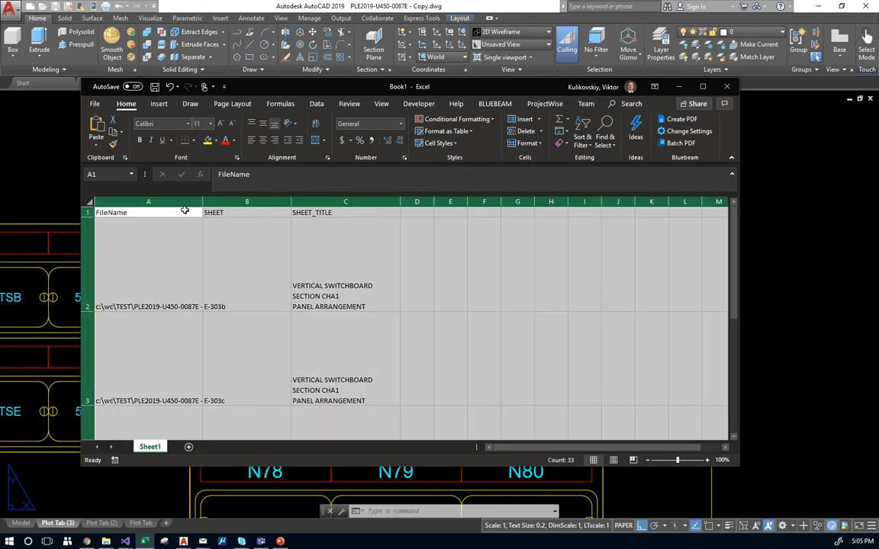
drag(290, 201, 337, 206)
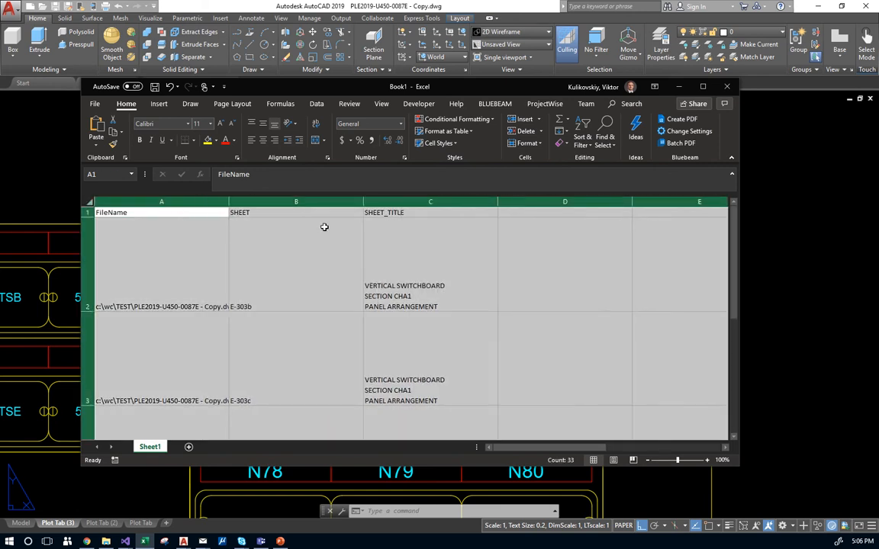
double_click(88, 312)
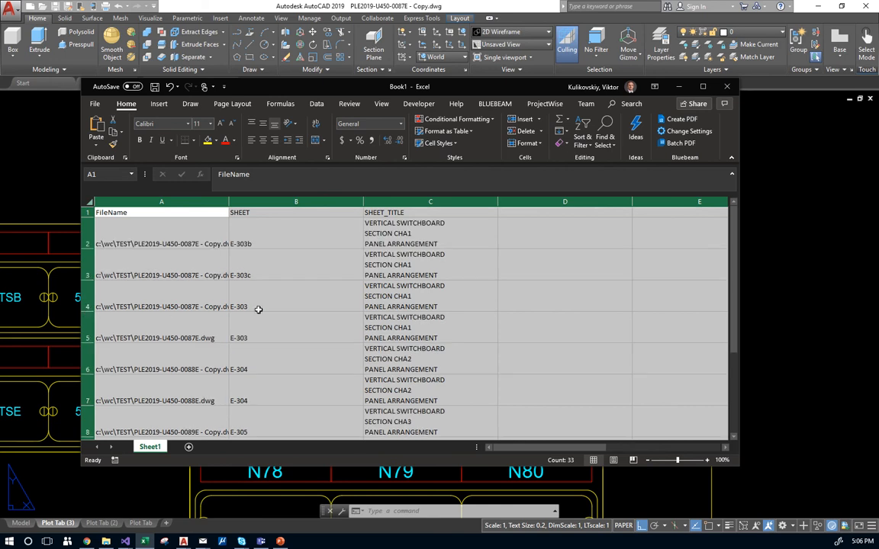
drag(229, 203, 261, 207)
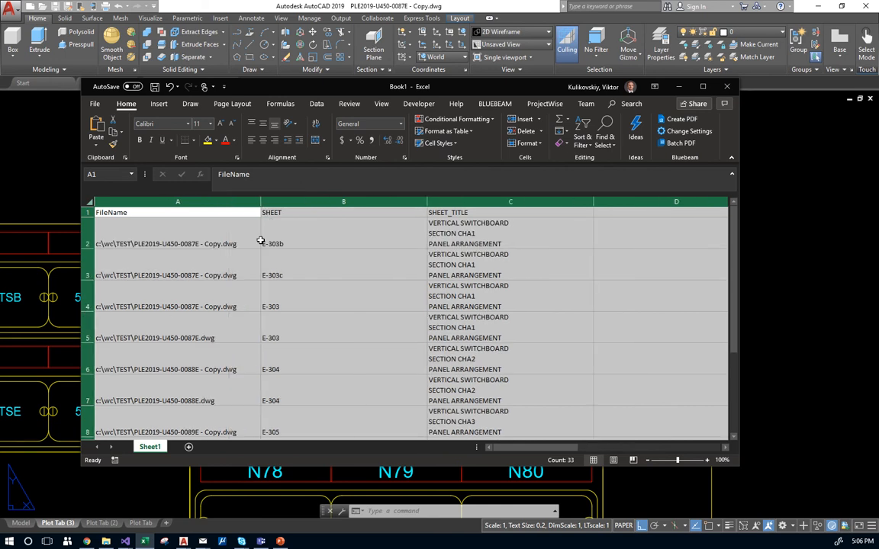
scroll(209, 255, down, 3)
click(200, 305)
scroll(244, 300, up, 2)
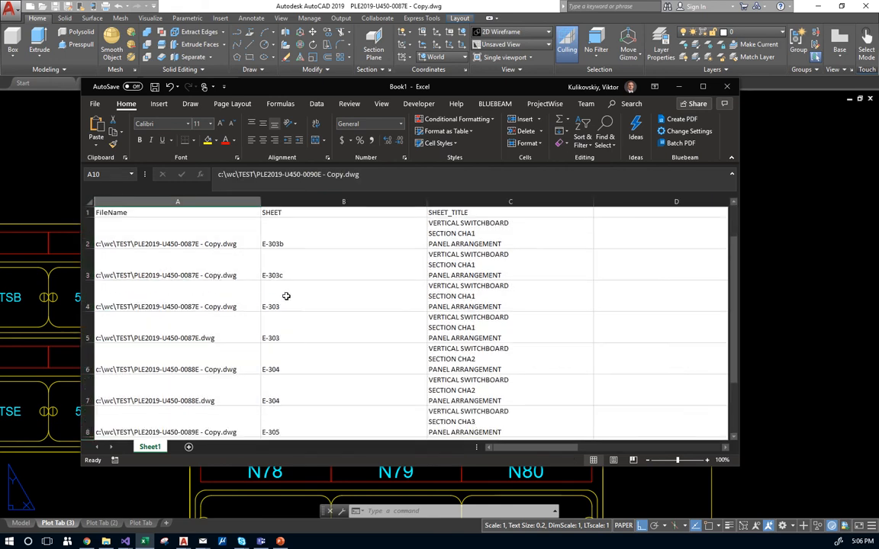
Review the extracted sheet numbers and titles in rows 2 through 9.
click(303, 239)
click(484, 262)
click(400, 302)
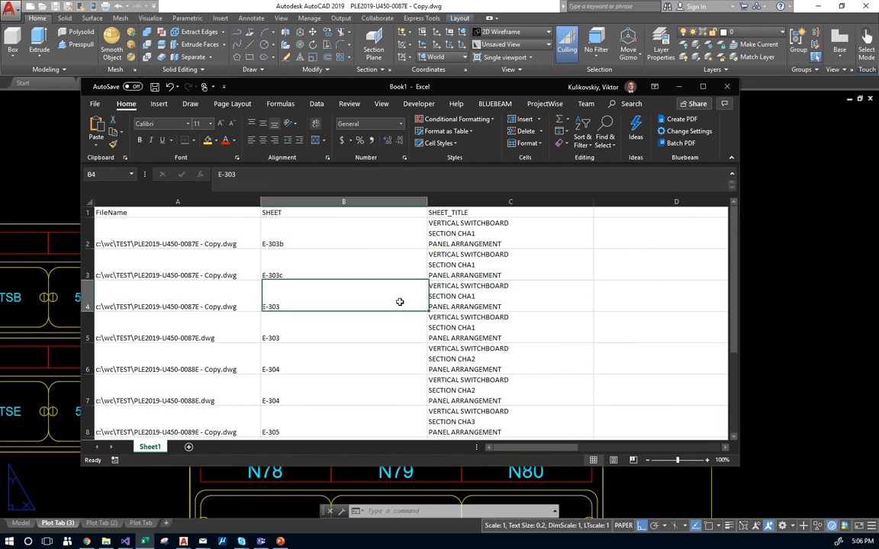
click(479, 328)
click(410, 357)
scroll(450, 395, down, 2)
scroll(427, 380, down, 2)
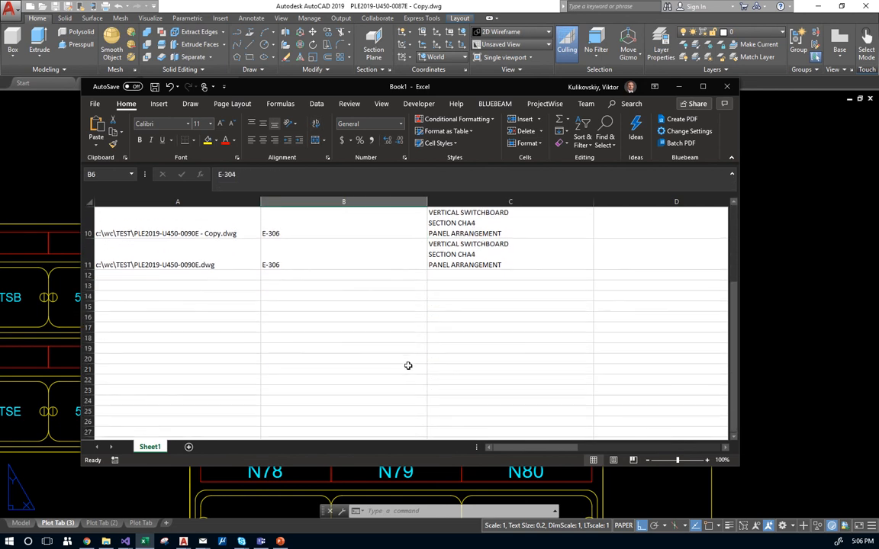
scroll(412, 363, up, 3)
click(393, 377)
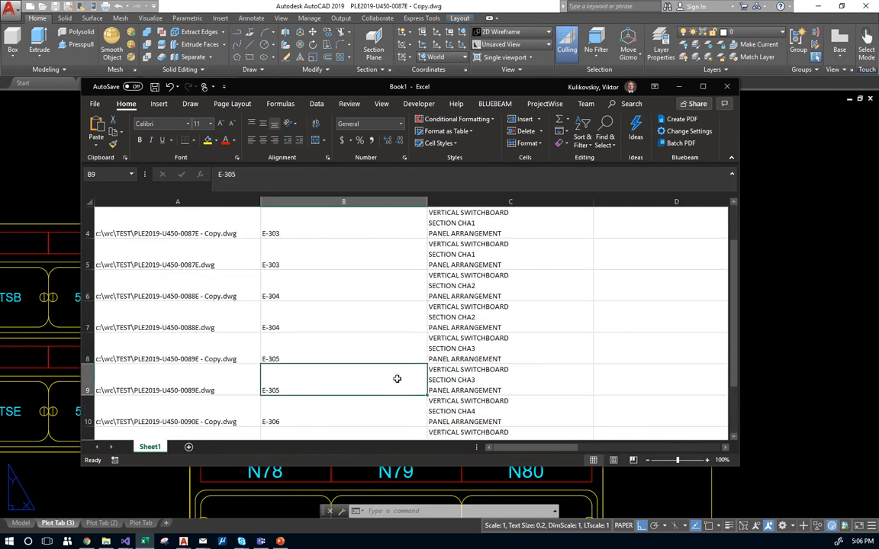
scroll(399, 376, up, 1)
scroll(493, 283, down, 1)
scroll(490, 289, up, 1)
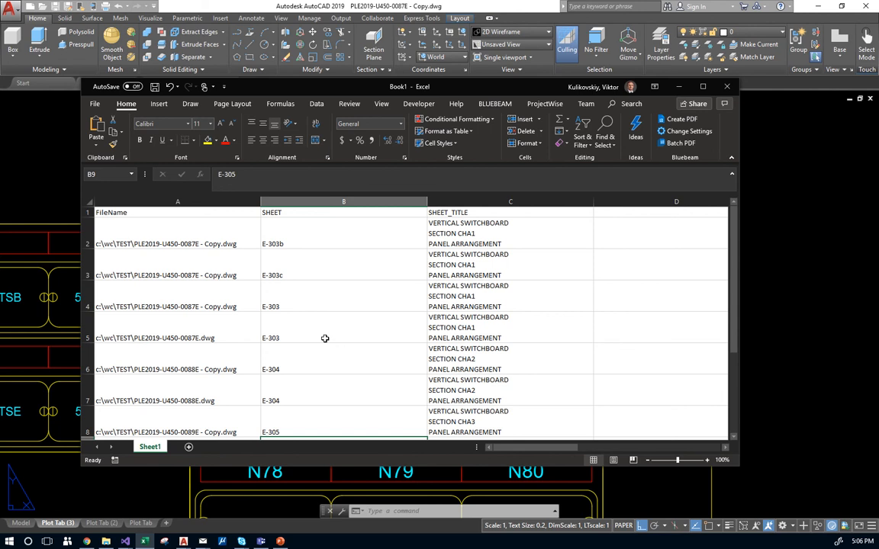
Close the extracted-attributes workbook and choose Don't Save.
click(324, 338)
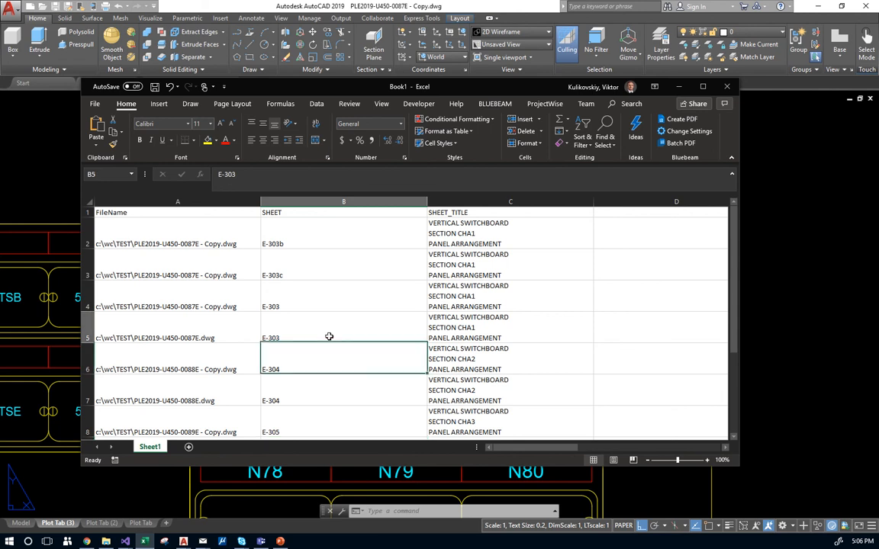
click(726, 86)
click(440, 285)
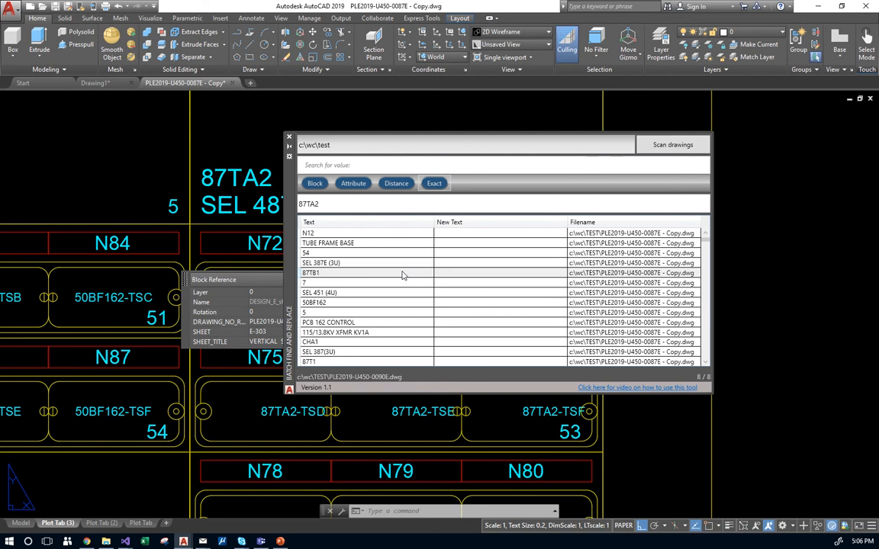
Center-justify the 87TB1 text, then select the 5 result and the search field.
right_click(403, 274)
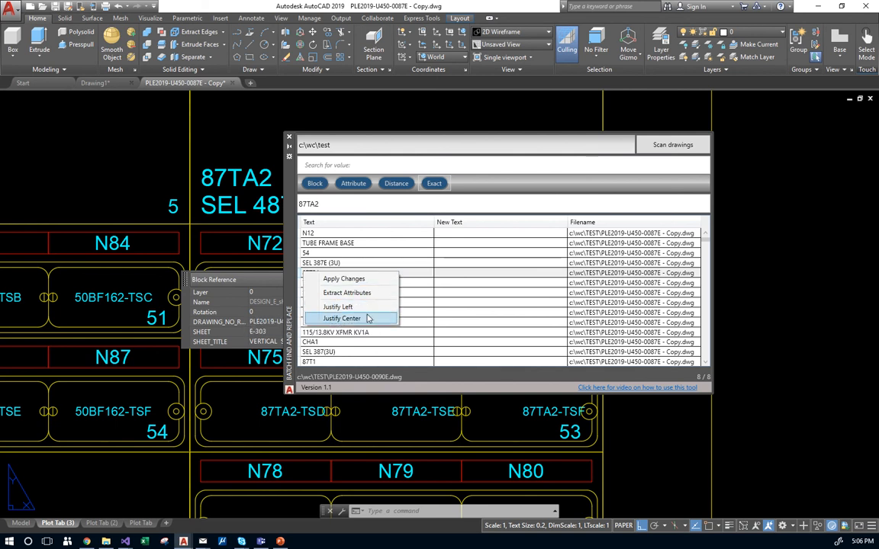
click(369, 320)
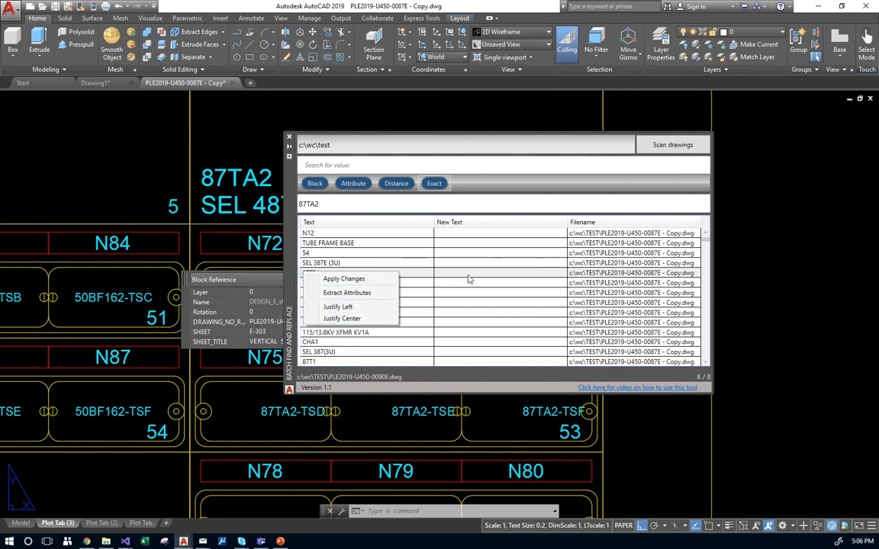
scroll(340, 286, down, 3)
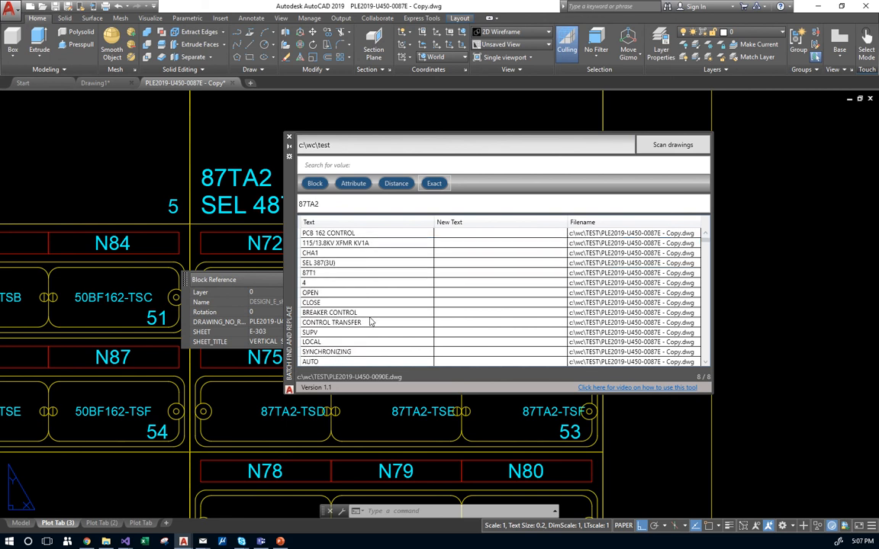
scroll(363, 313, up, 2)
click(326, 282)
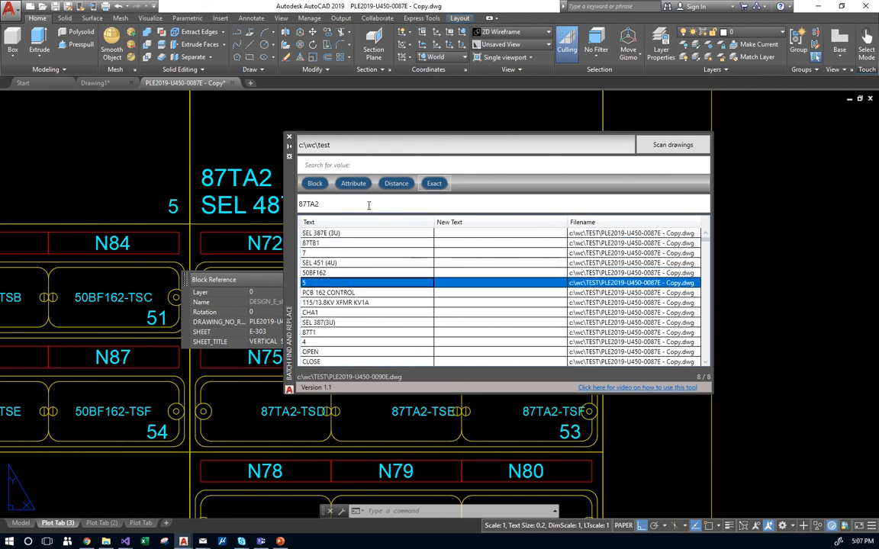
click(336, 167)
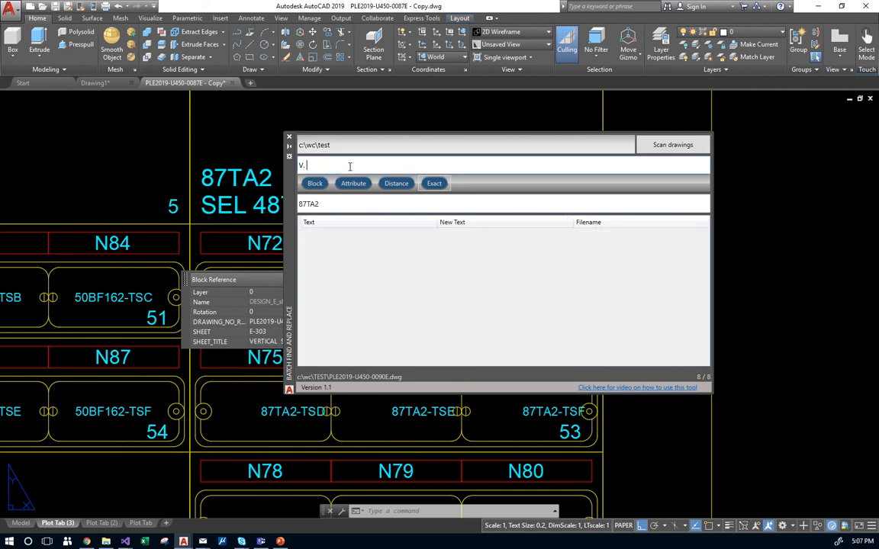
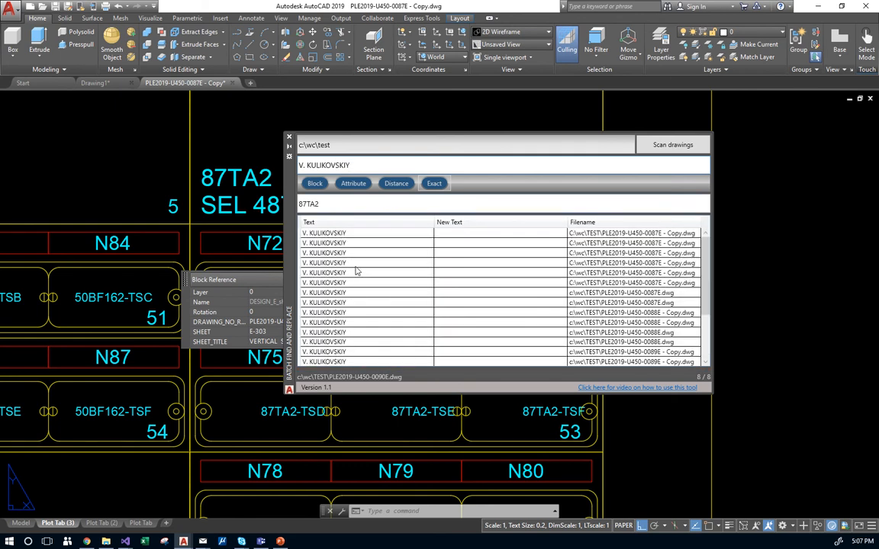
Search for the drafter's name, select its matches and view their actions without applying any.
click(351, 255)
key(ctrl+a)
right_click(354, 260)
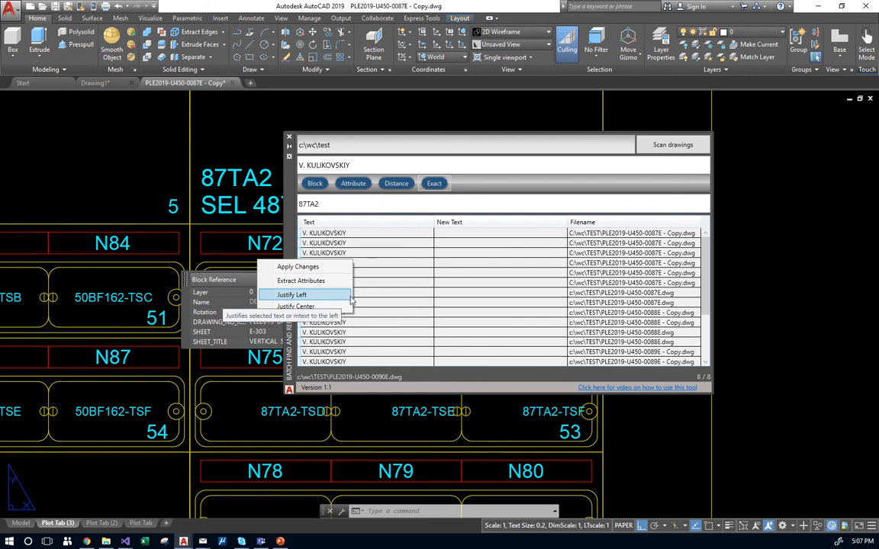
click(359, 254)
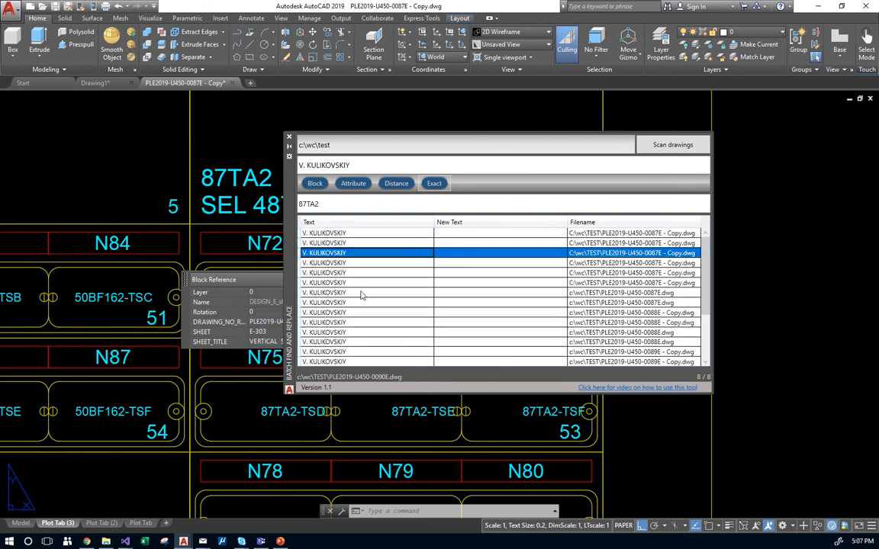
double_click(386, 267)
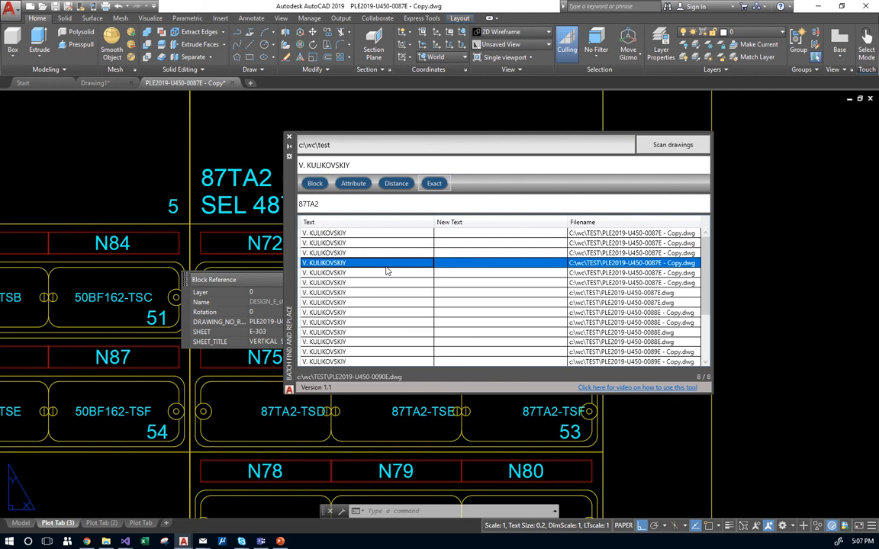
right_click(384, 270)
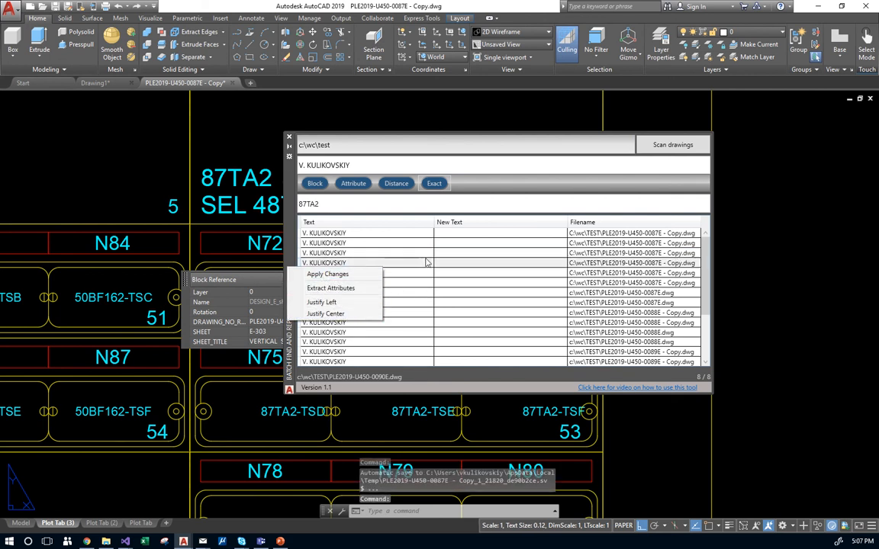
click(449, 266)
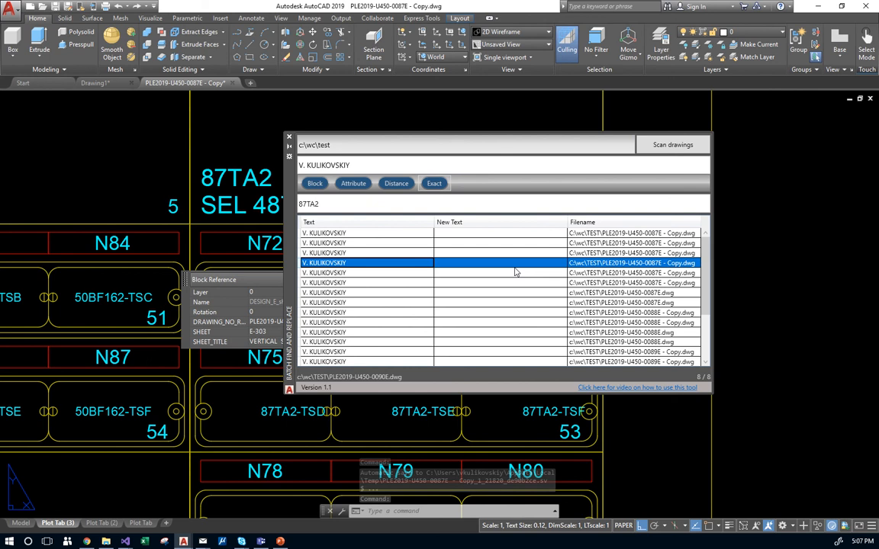